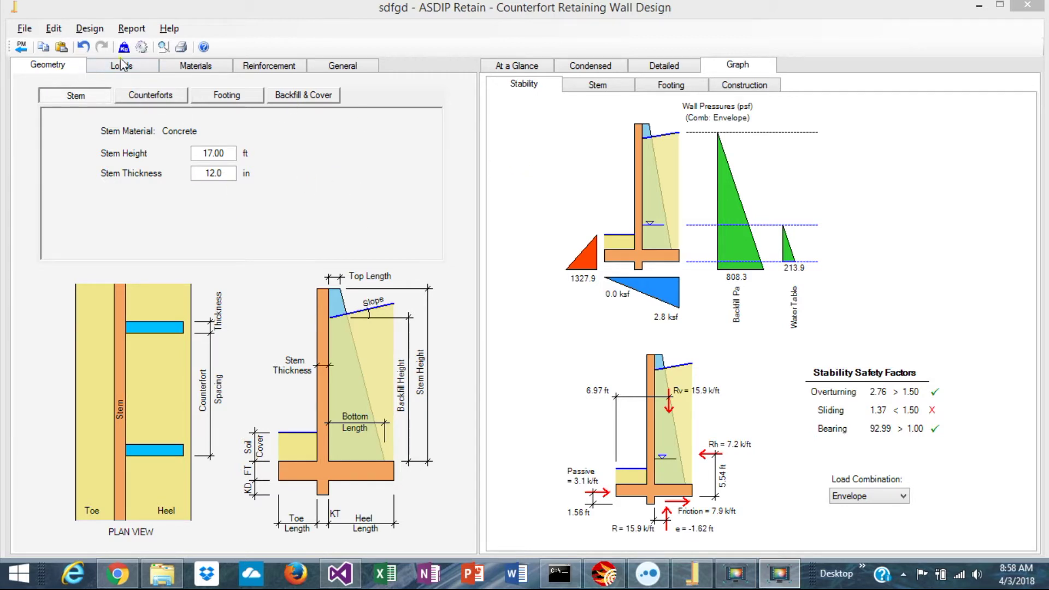
# Browse the Loads, Materials and Reinforcement inputs and the At a Glance, Condensed, Detailed and Graph results.
pyautogui.click(135, 68)
pyautogui.click(194, 70)
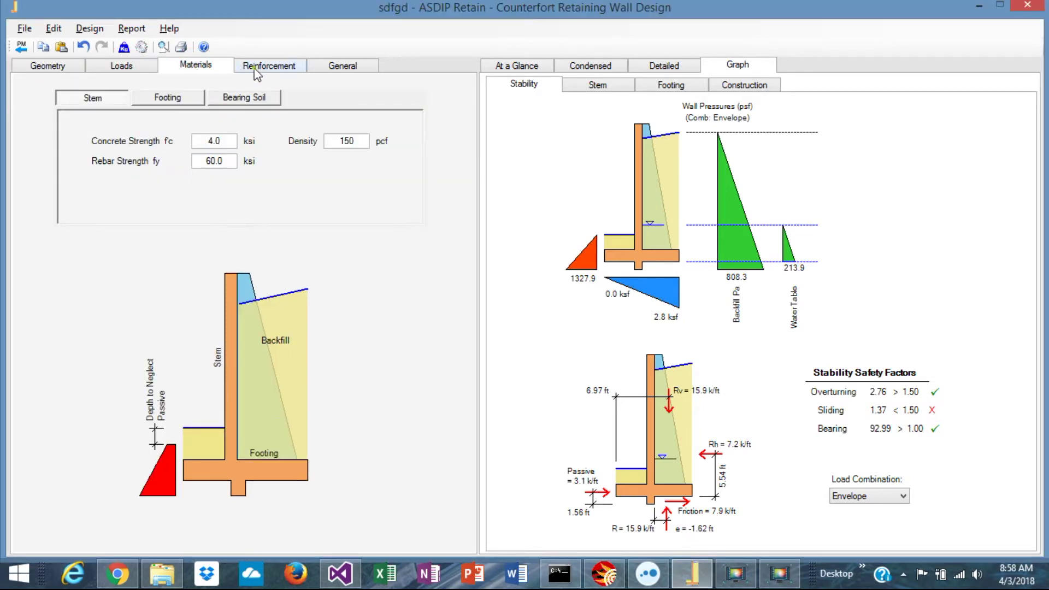
pyautogui.click(259, 67)
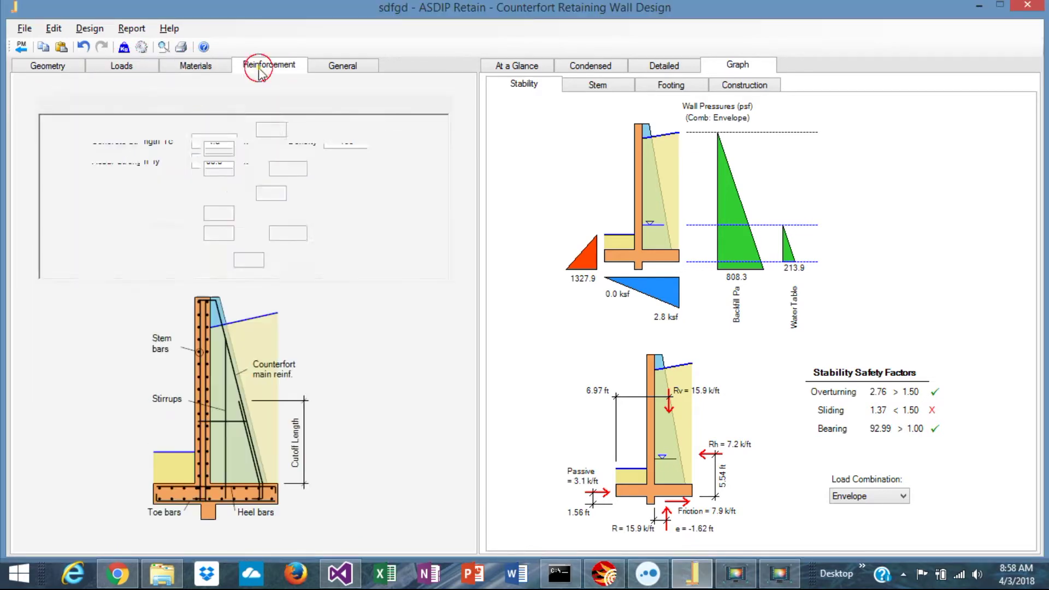
pyautogui.click(528, 68)
pyautogui.click(605, 70)
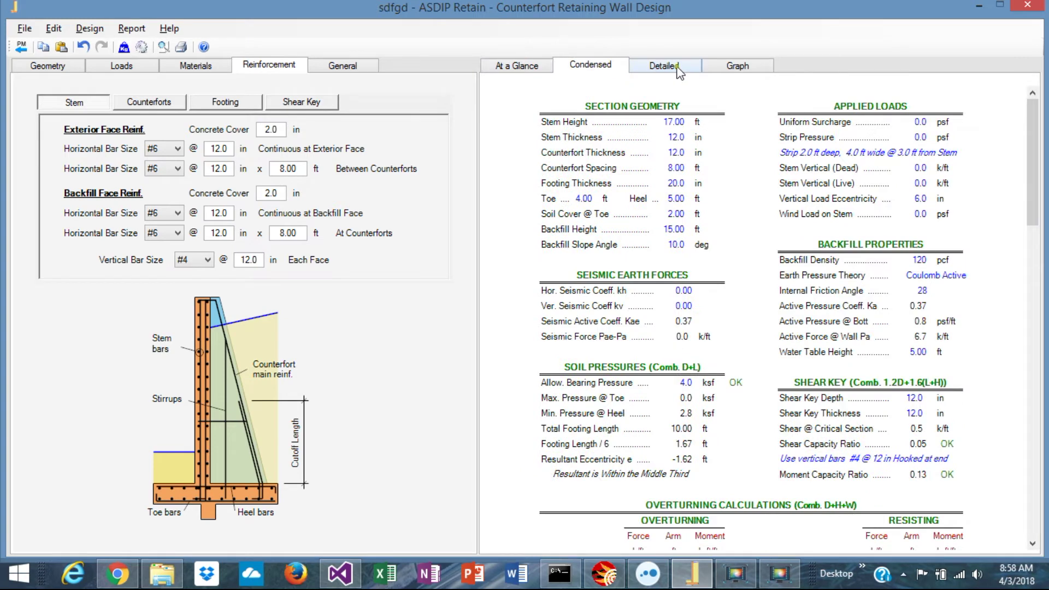
pyautogui.click(665, 67)
pyautogui.click(738, 66)
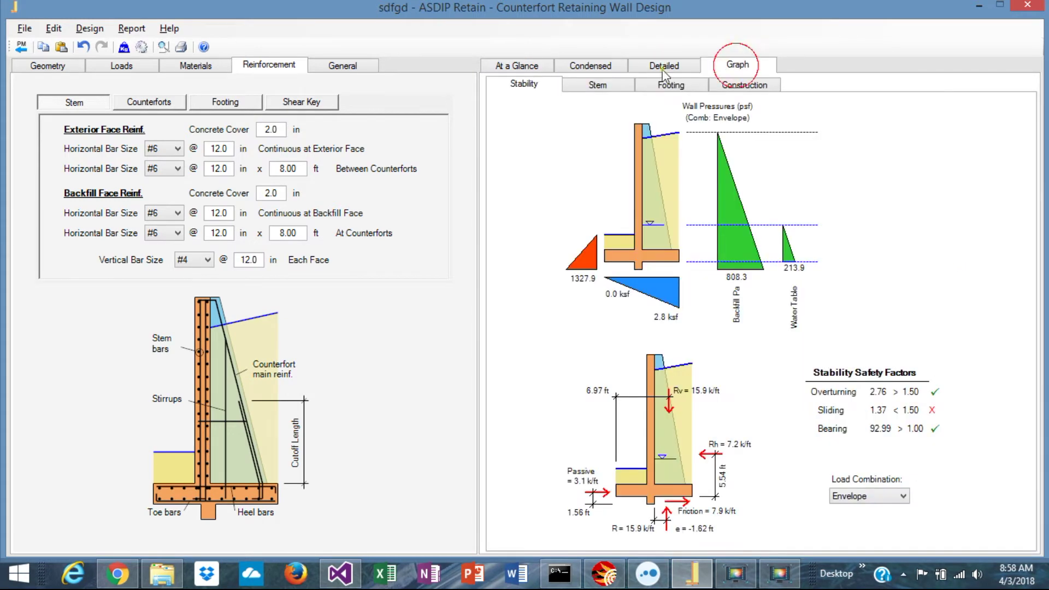
# Back in Geometry, review the Counterforts, Footing, Backfill & Cover and Stem sub-tabs.
pyautogui.click(45, 66)
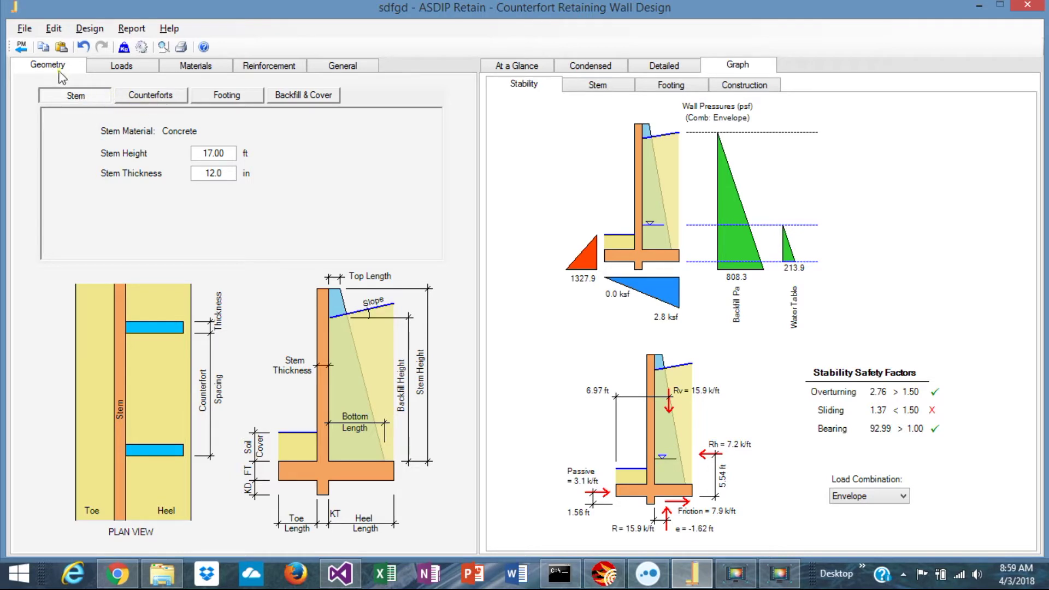
pyautogui.click(155, 97)
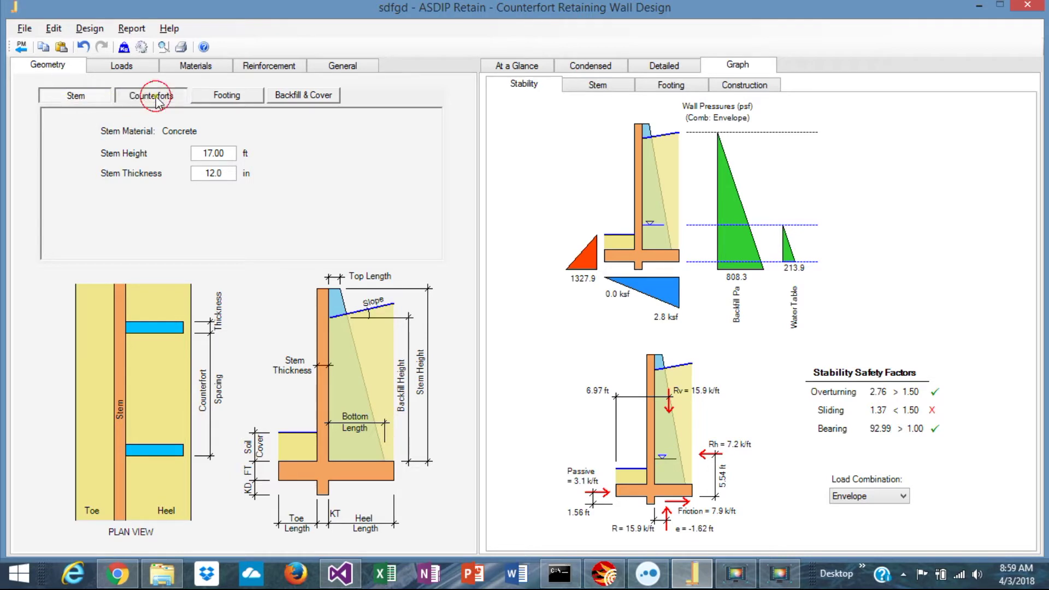
pyautogui.click(246, 100)
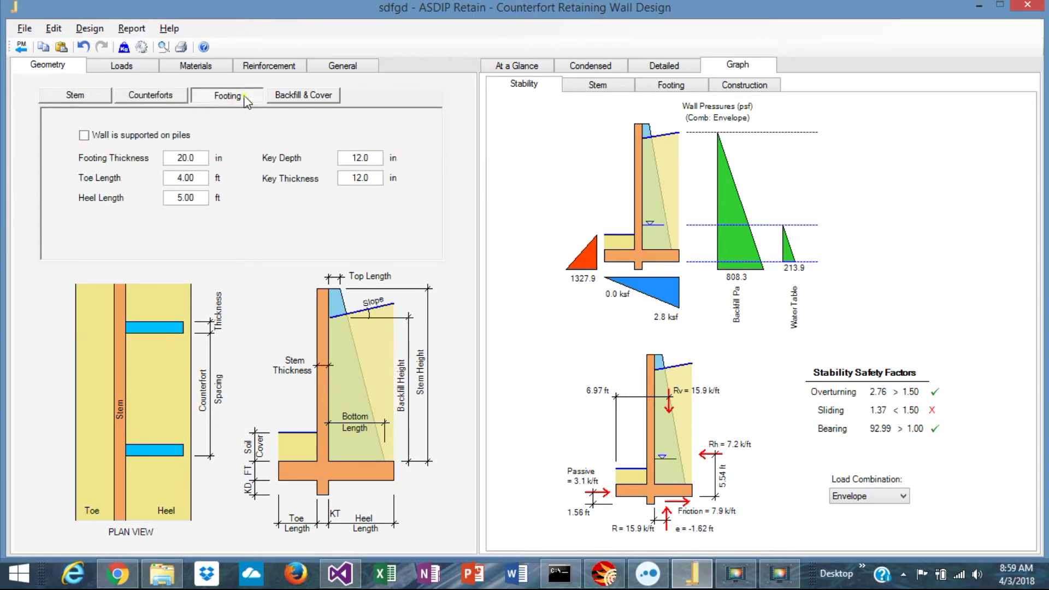
pyautogui.click(306, 96)
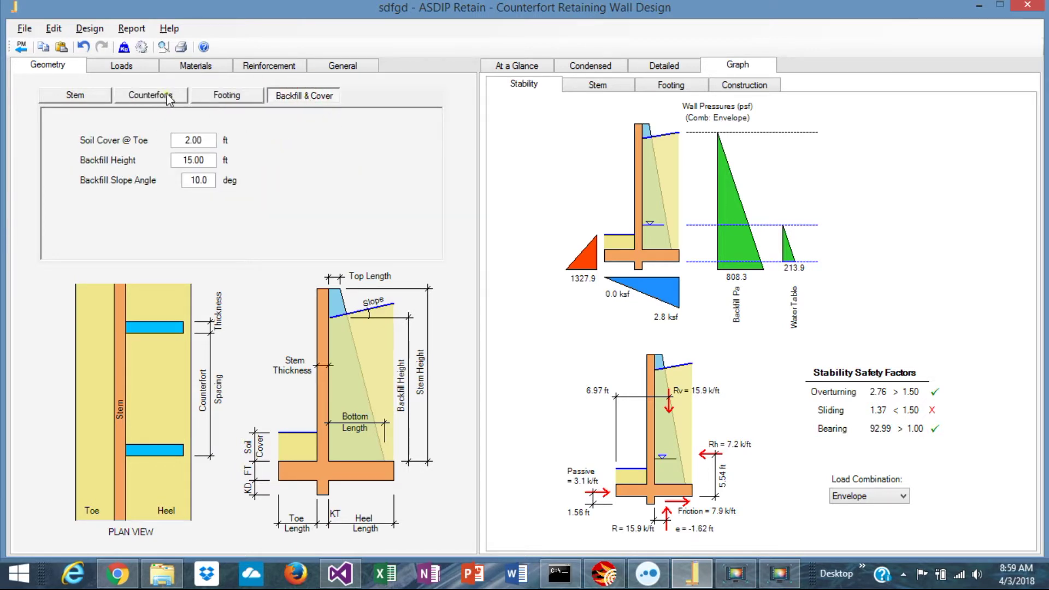
pyautogui.click(75, 98)
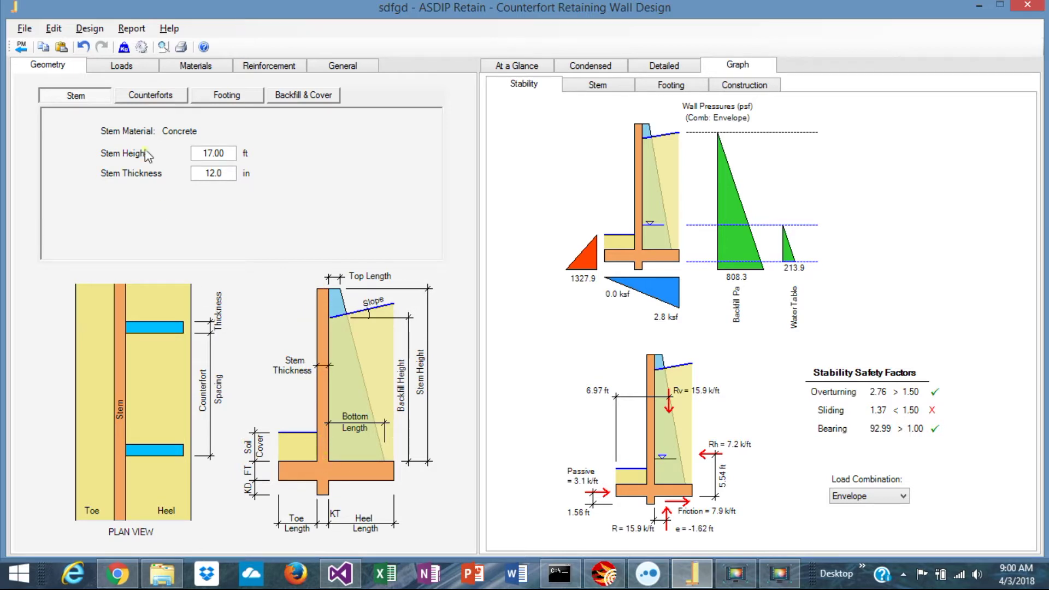
# Recheck the geometry sub-tabs, ending on Footing: toe 4.00 ft, heel 5.00 ft, 12×12 in key.
pyautogui.click(151, 98)
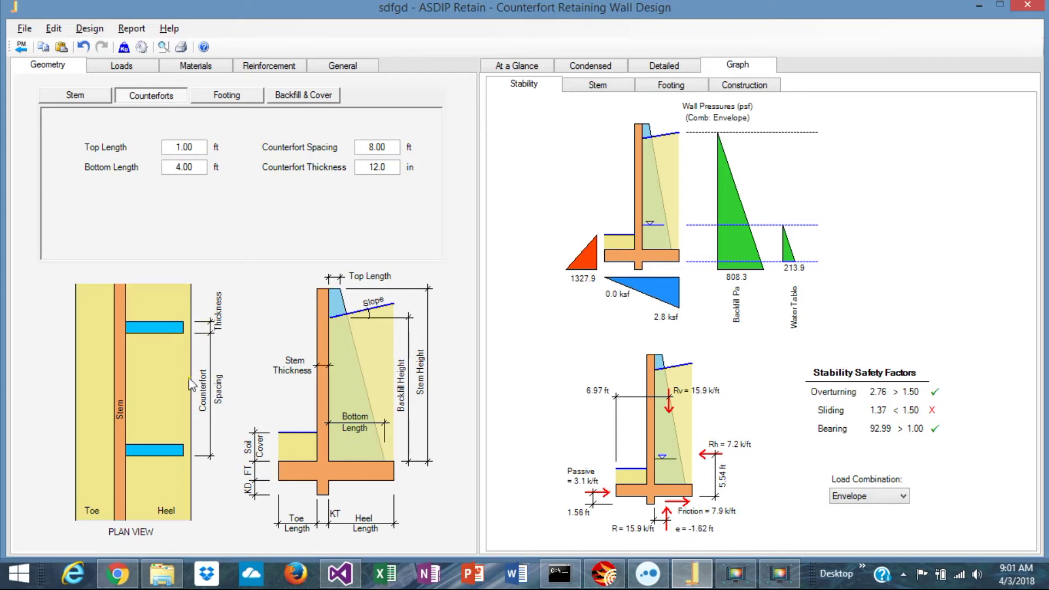
pyautogui.click(234, 96)
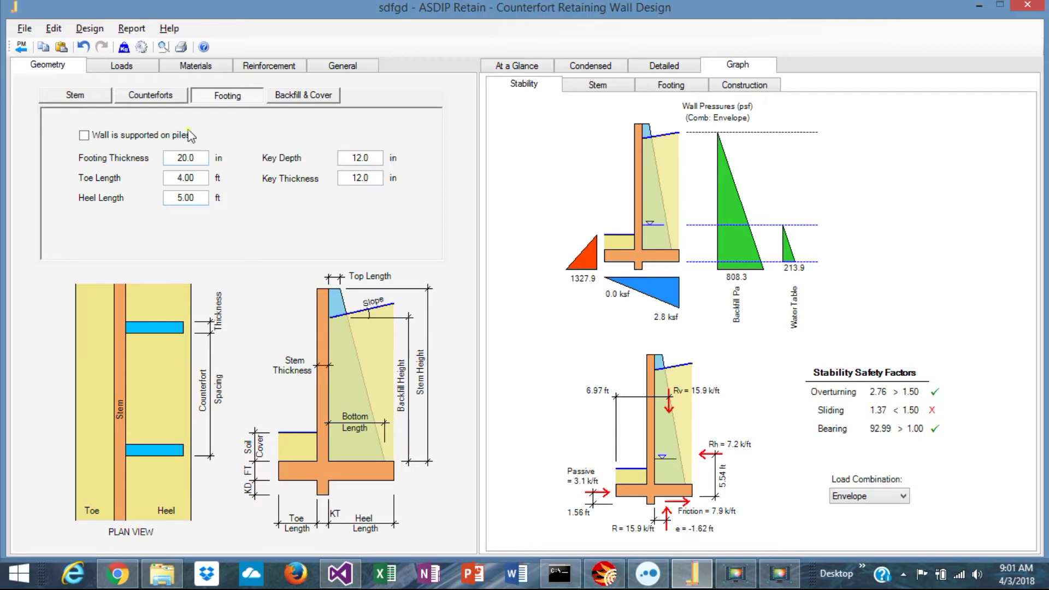
pyautogui.click(302, 96)
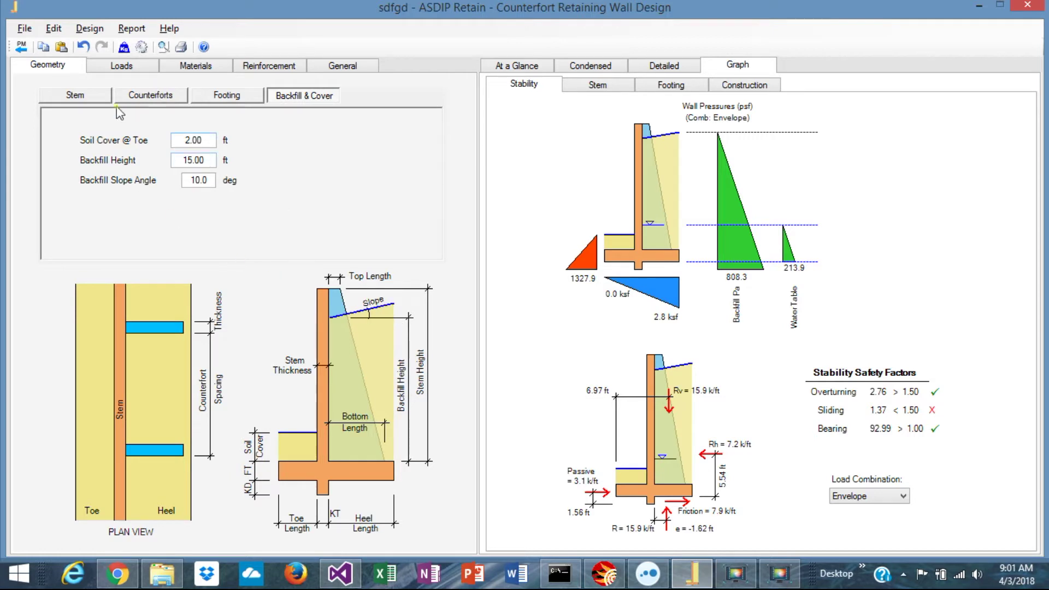
pyautogui.click(75, 95)
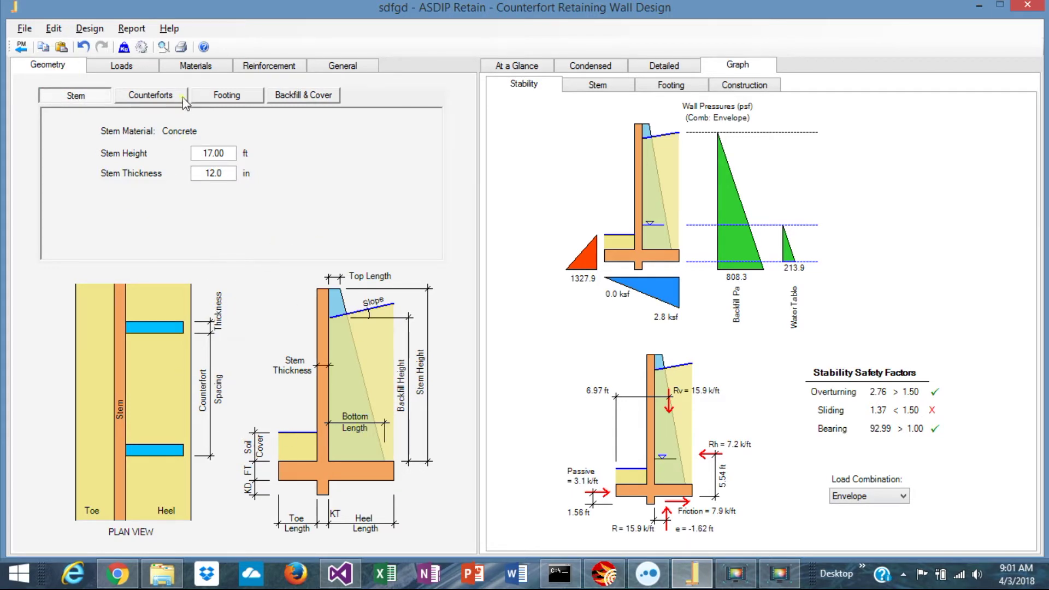
pyautogui.click(242, 98)
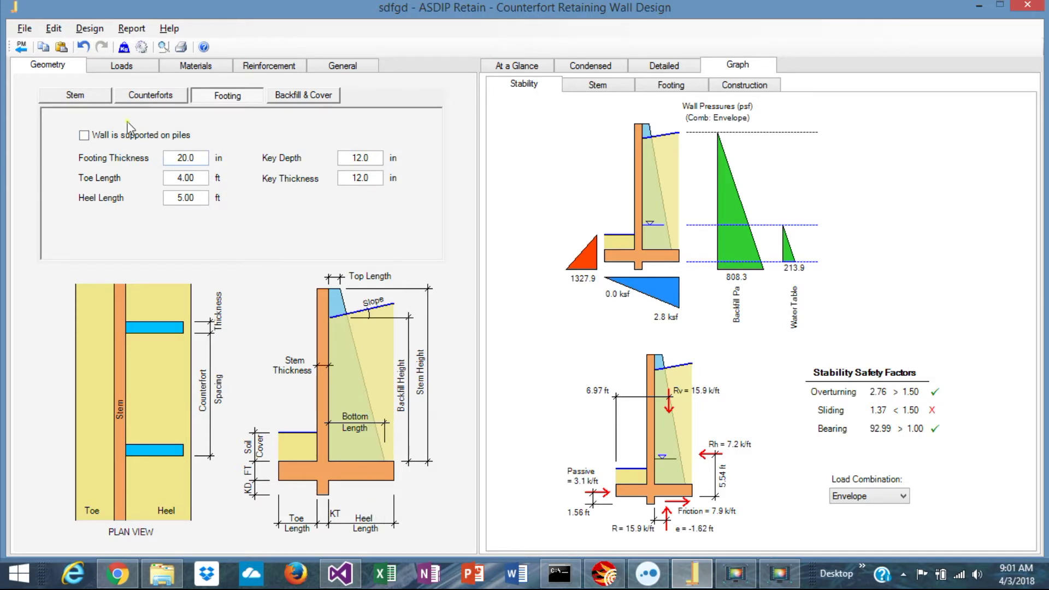
# Support the wall on piles and review the pile layout, keeping the Round pile type.
pyautogui.click(84, 136)
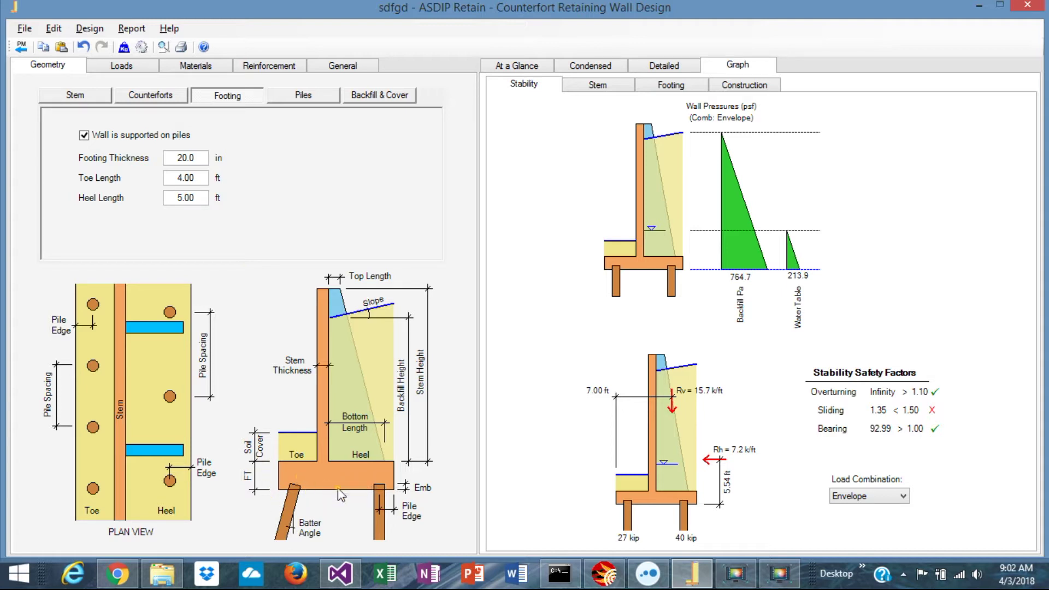
pyautogui.click(298, 98)
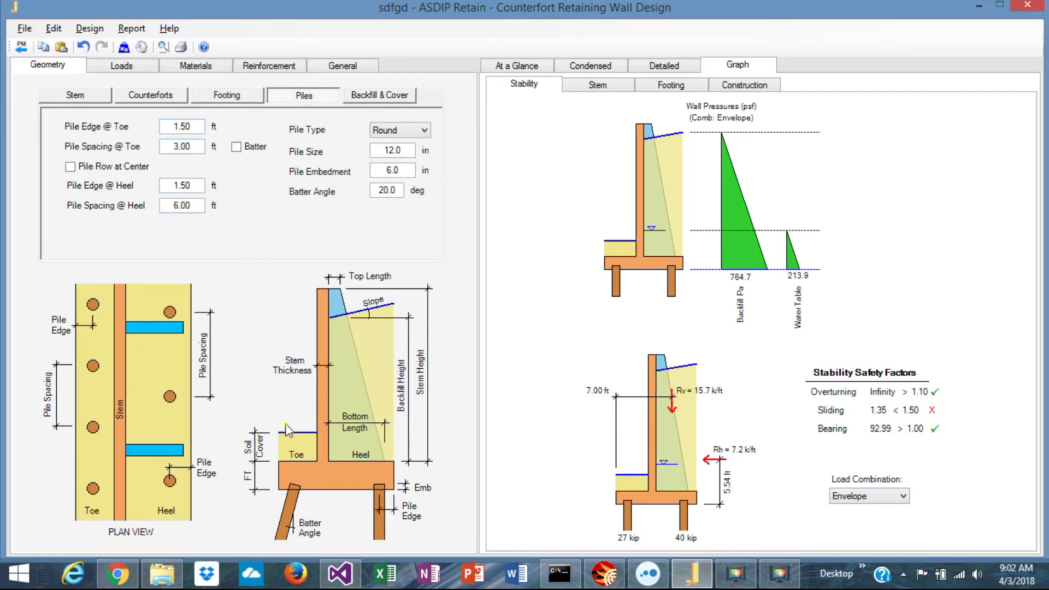
pyautogui.click(168, 203)
pyautogui.click(425, 132)
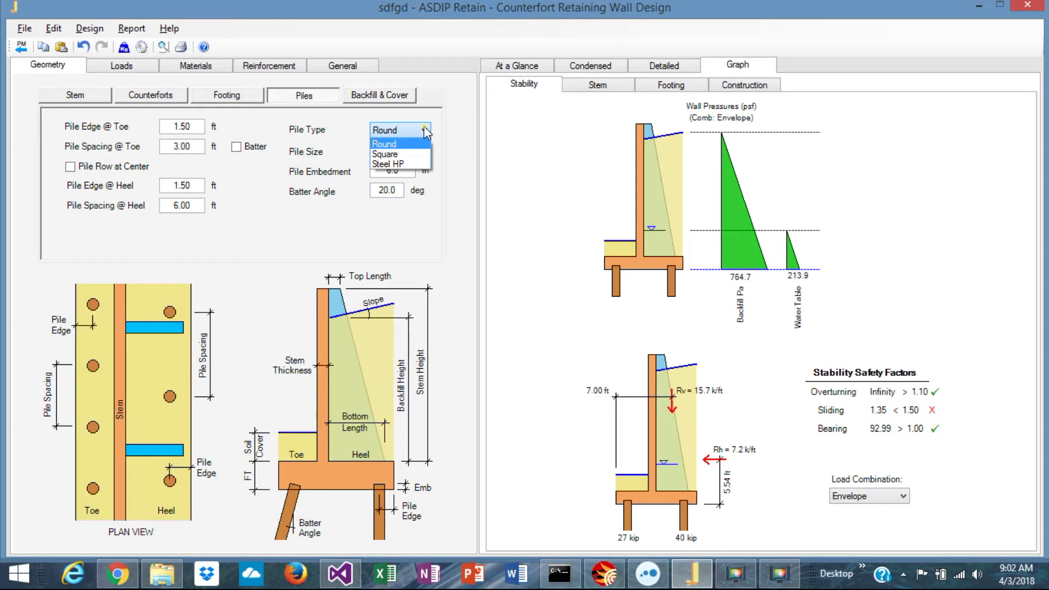
pyautogui.click(425, 131)
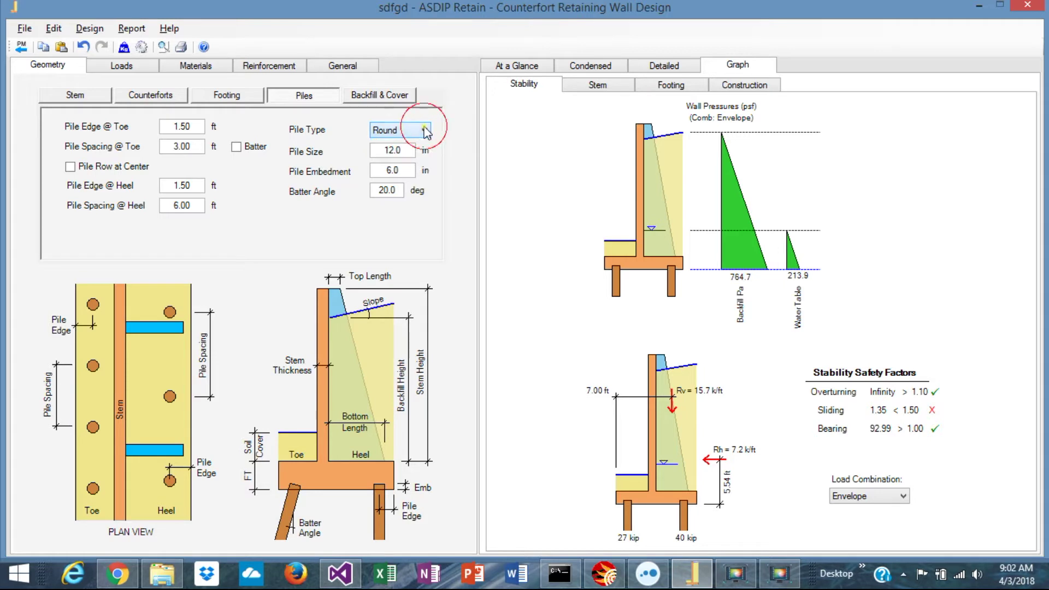
pyautogui.click(401, 155)
# Batter the toe piles and add a vertical centre pile row, then show the backfill loads.
pyautogui.click(237, 147)
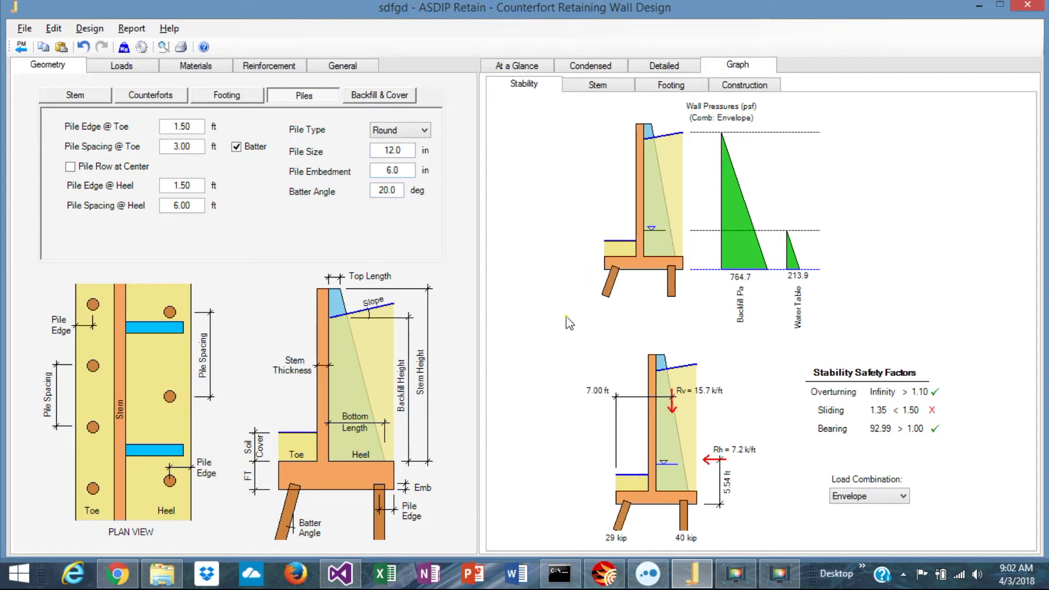
pyautogui.click(236, 150)
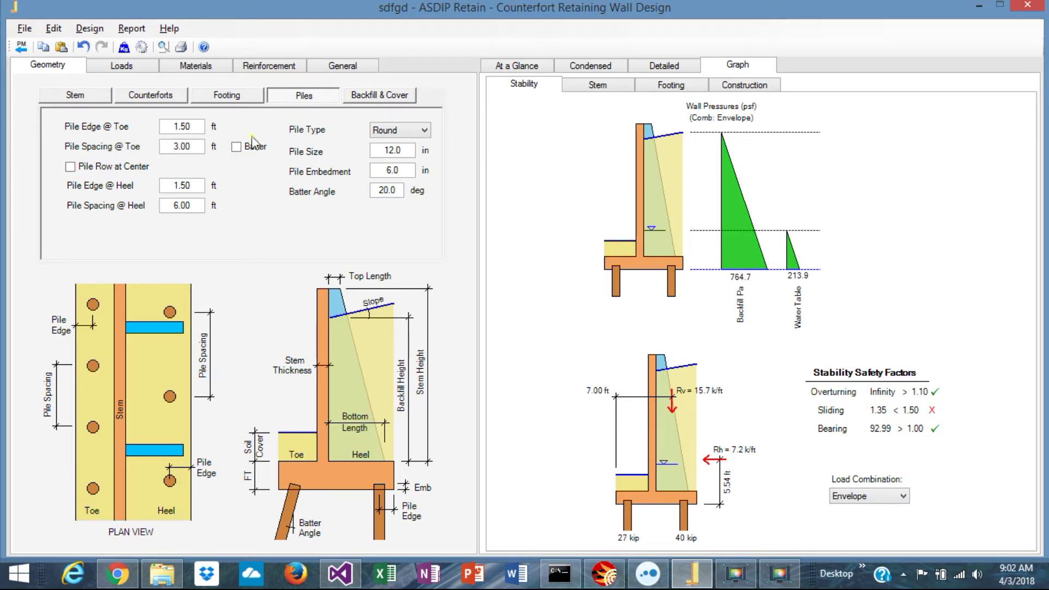
pyautogui.click(237, 146)
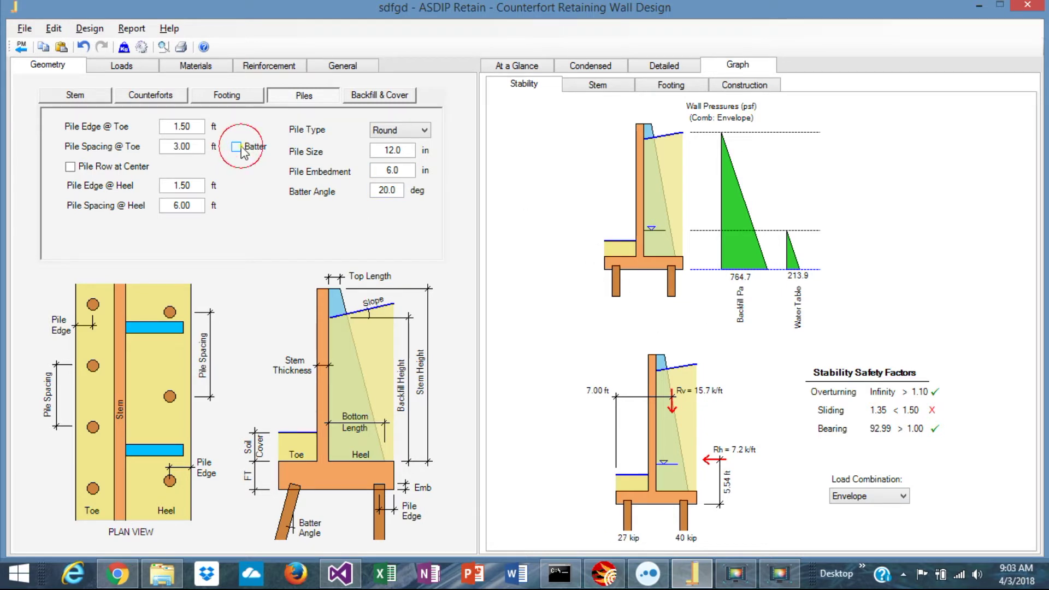
pyautogui.click(71, 167)
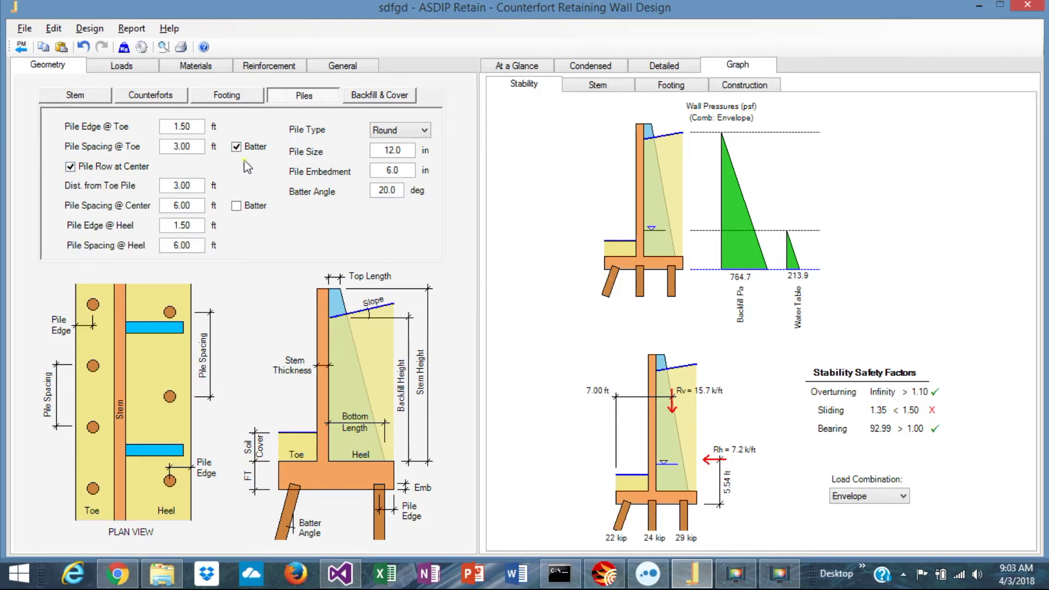
pyautogui.click(236, 206)
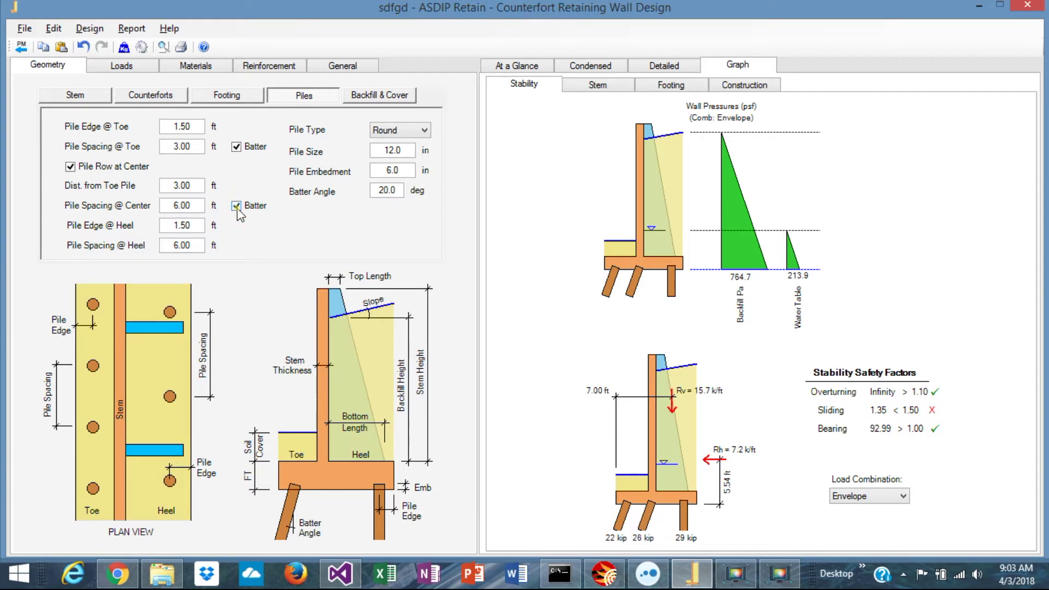
pyautogui.click(237, 206)
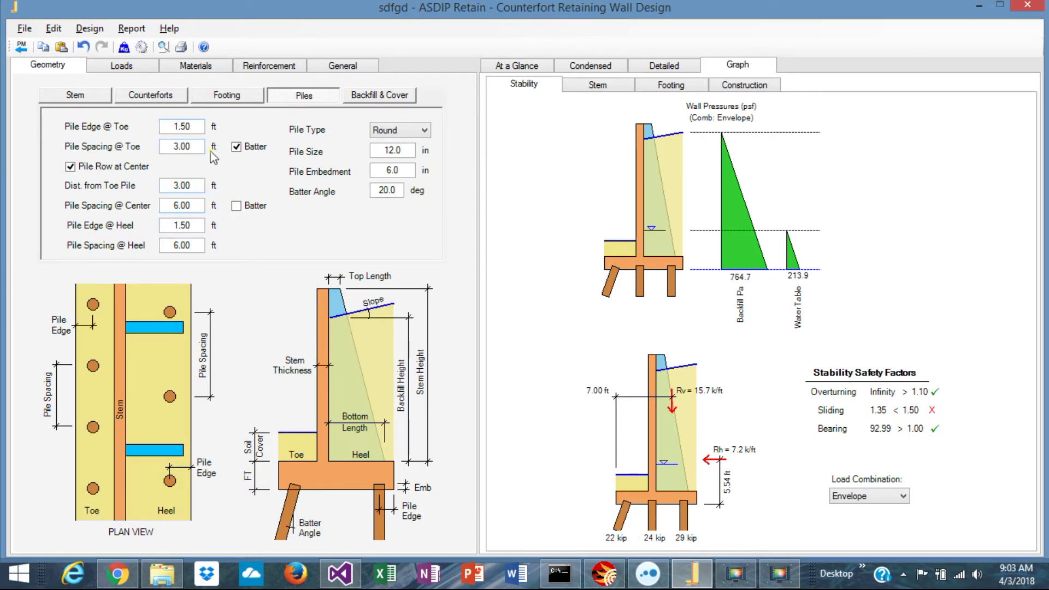
pyautogui.click(377, 191)
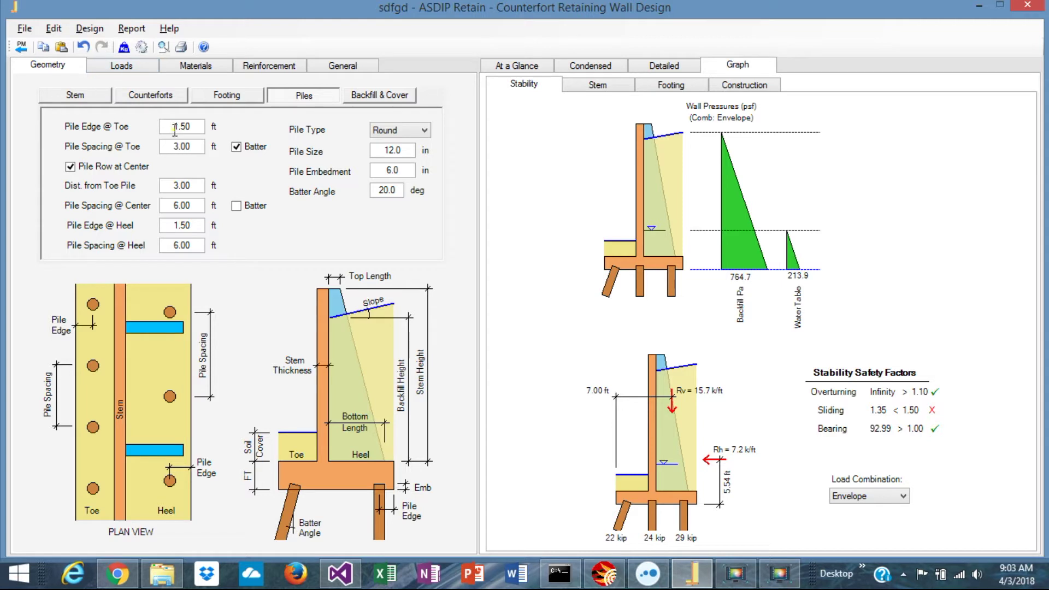
pyautogui.click(119, 71)
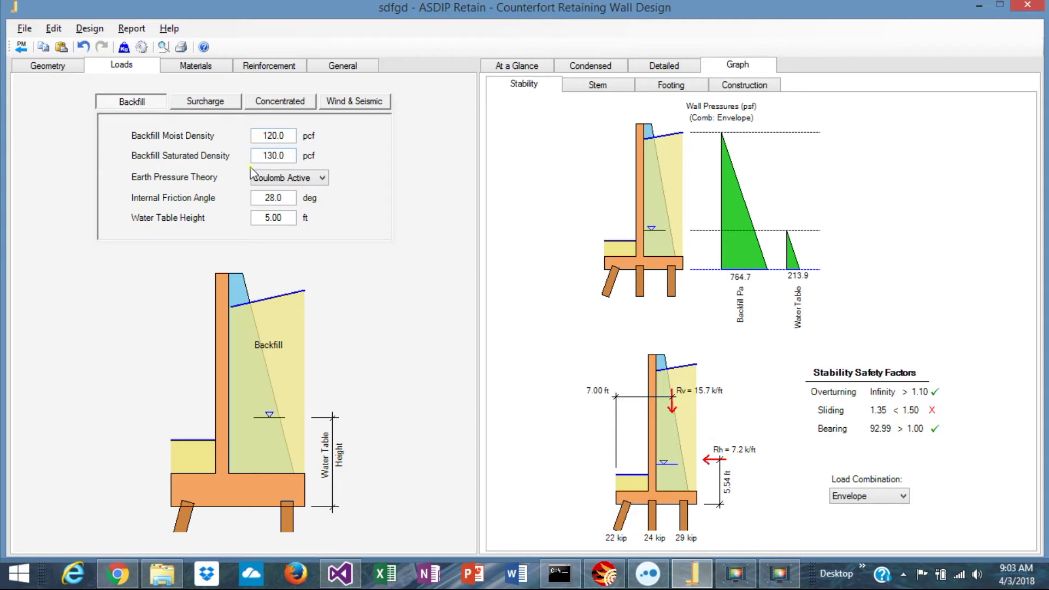
# Keep Coulomb Active pressure, review surcharge, concentrated and wind/seismic loads, then go to Materials.
pyautogui.click(324, 178)
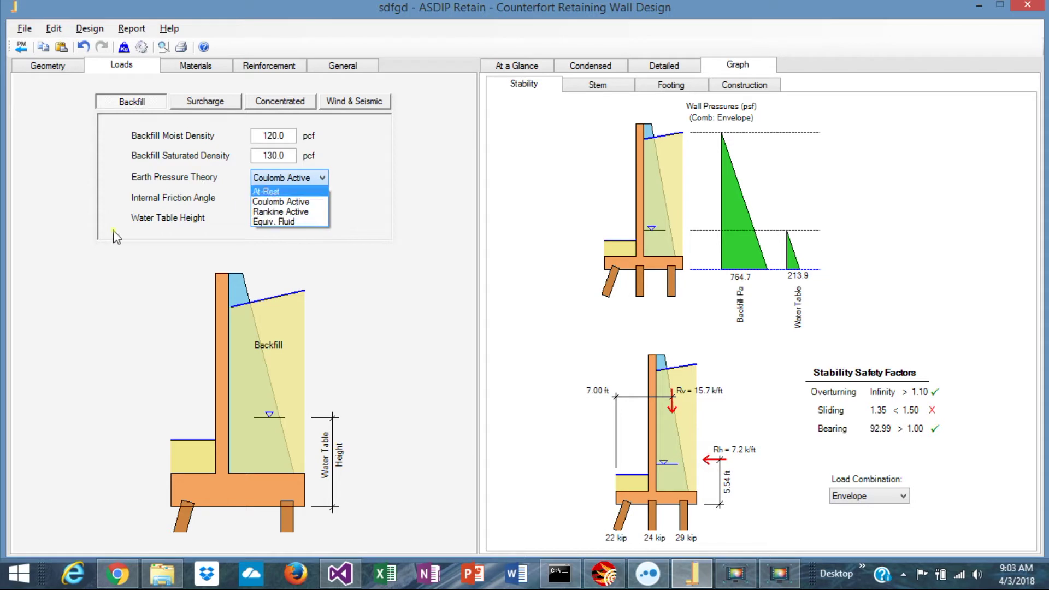
pyautogui.click(132, 221)
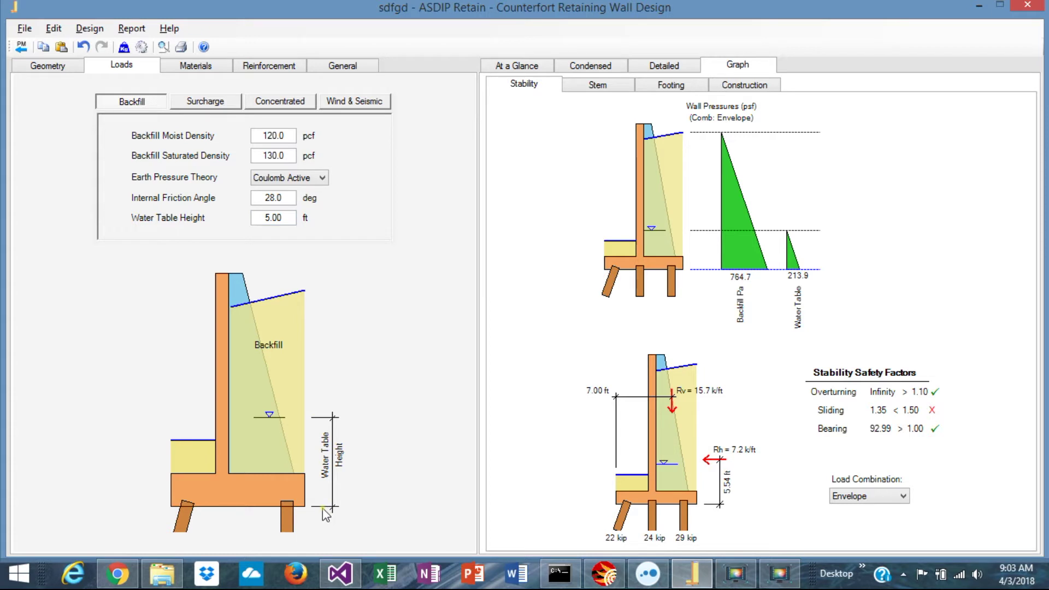
pyautogui.click(206, 96)
pyautogui.click(207, 98)
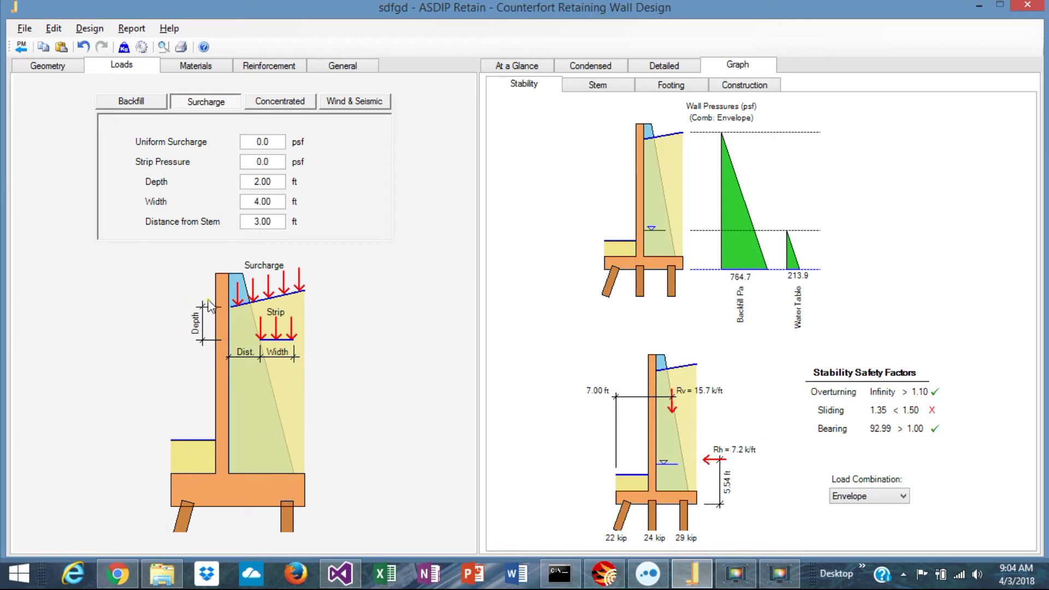
pyautogui.click(261, 104)
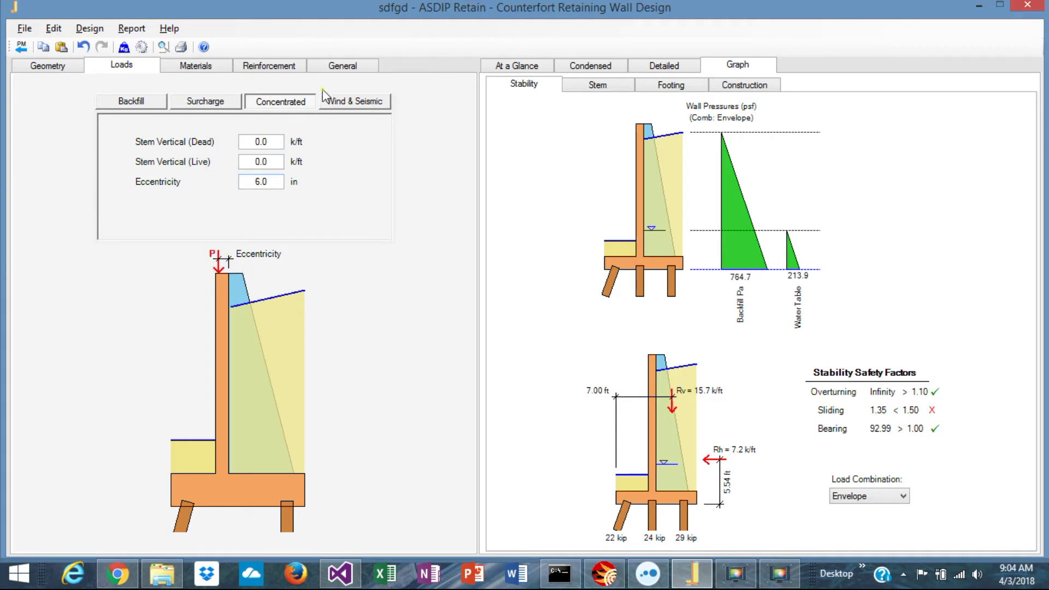
pyautogui.click(358, 106)
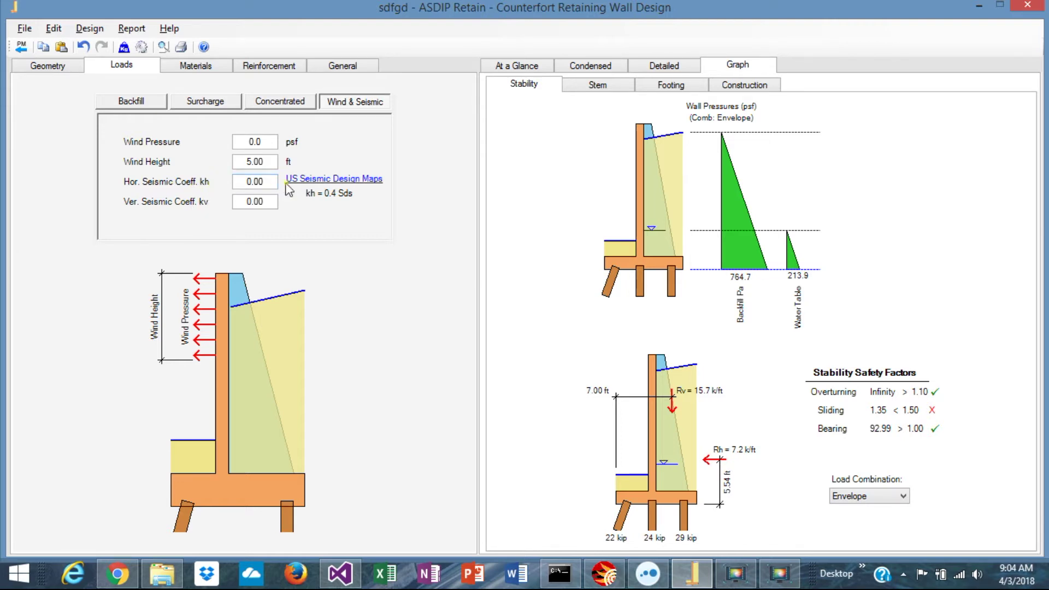
pyautogui.click(198, 71)
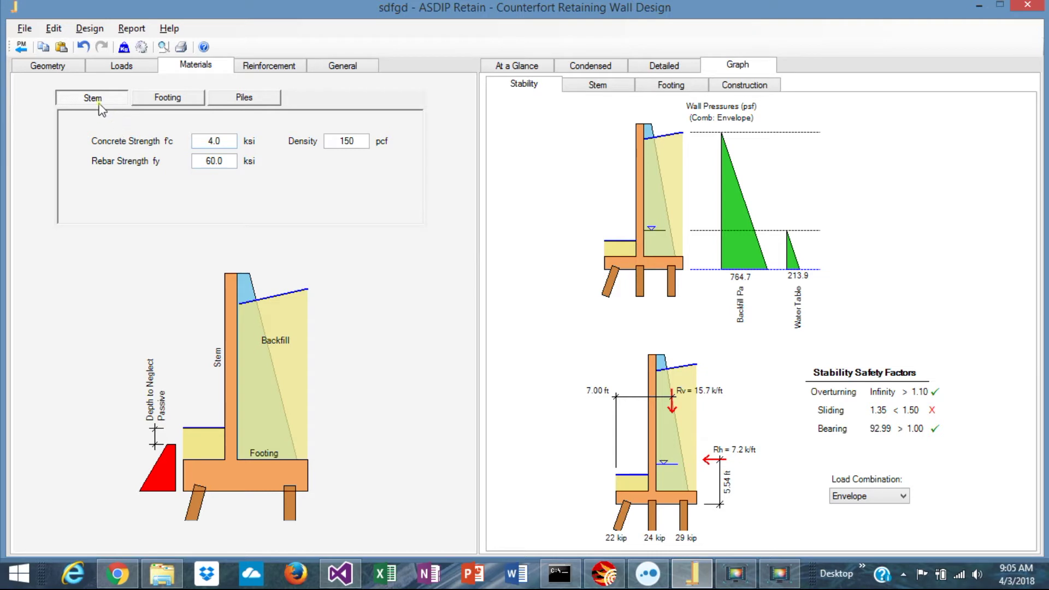
# Review the footing, pile and stem material values, then go to the stem reinforcement inputs.
pyautogui.click(171, 99)
pyautogui.click(243, 100)
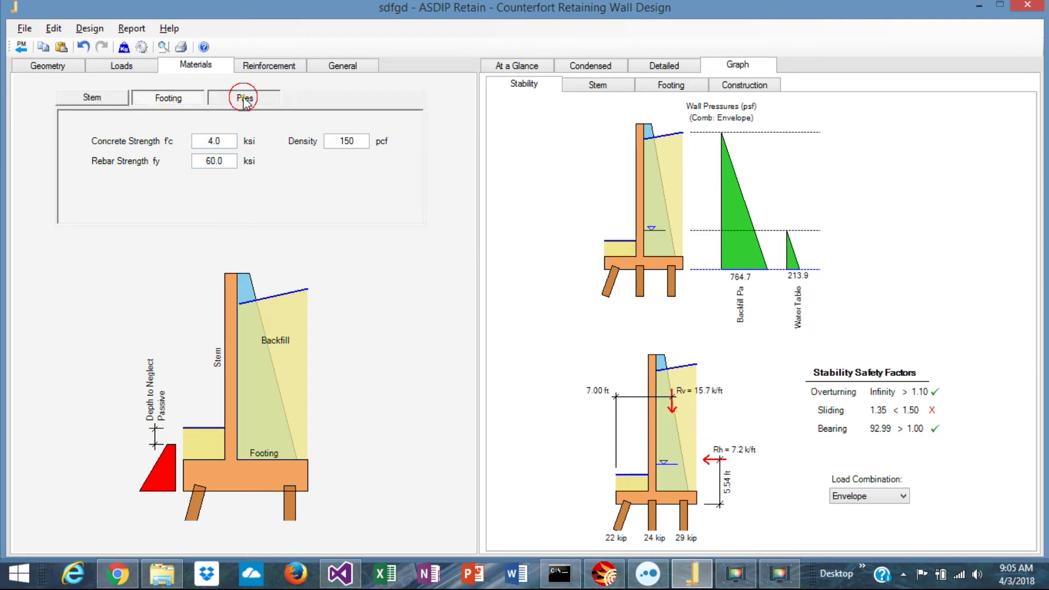
pyautogui.click(80, 100)
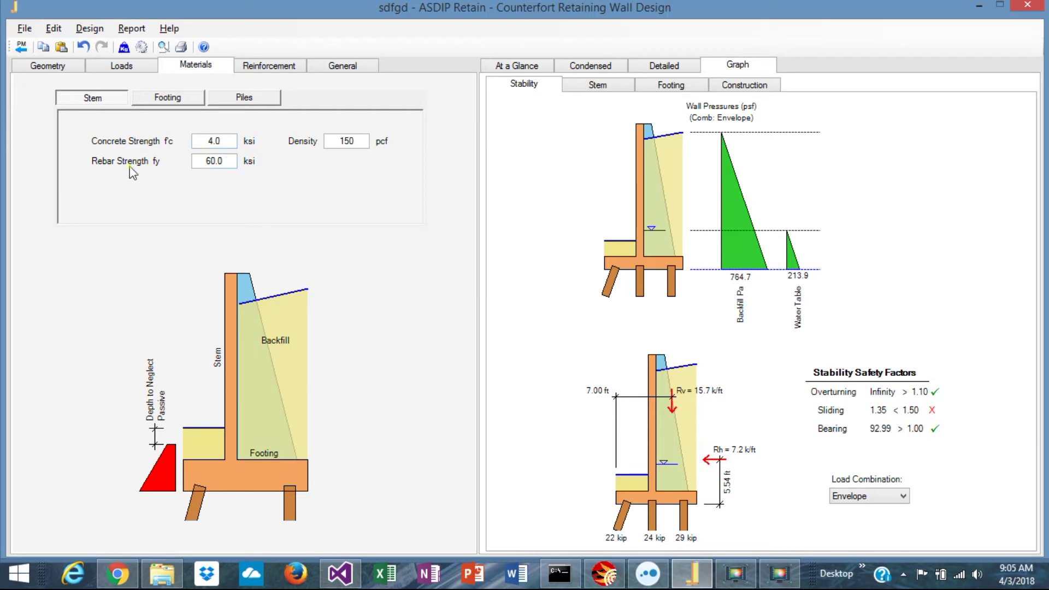
pyautogui.click(174, 99)
pyautogui.click(251, 101)
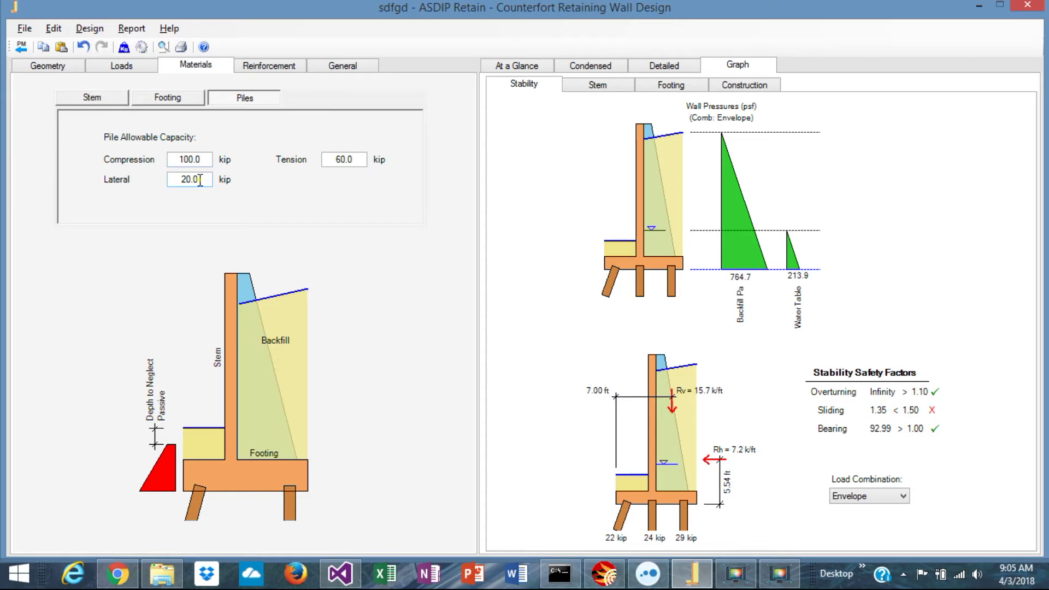
pyautogui.click(271, 66)
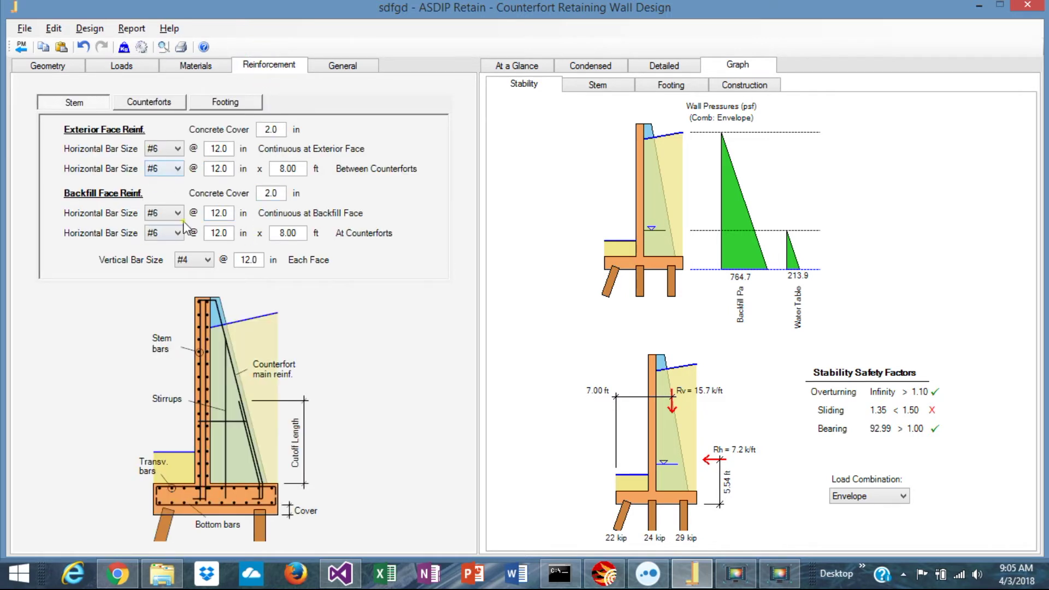
# Keep #6 exterior horizontal stem bars, check the counterfort bars and view the construction drawings.
pyautogui.click(177, 149)
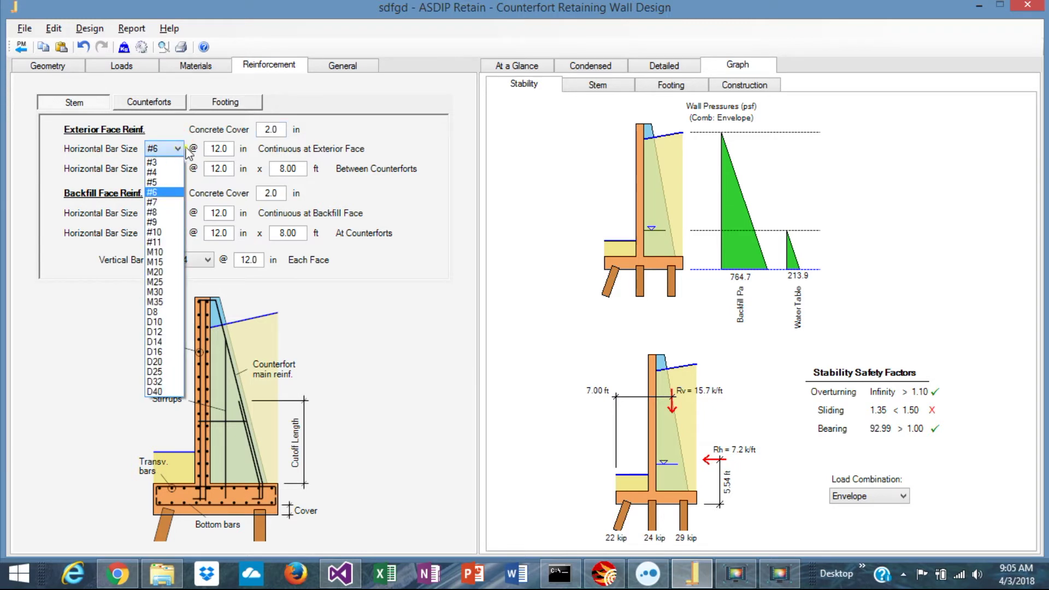
pyautogui.click(228, 147)
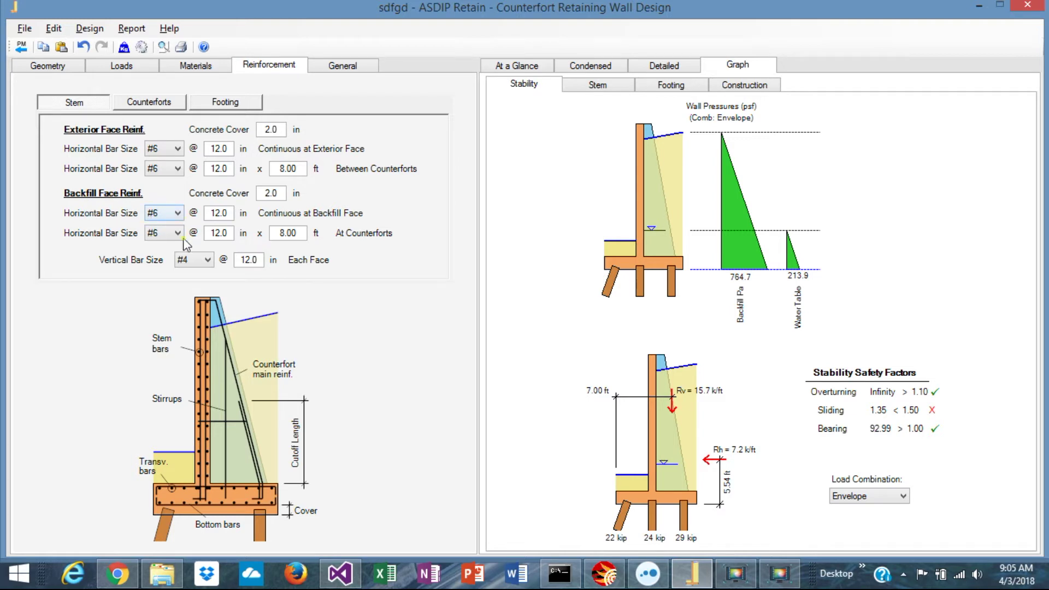
pyautogui.click(162, 104)
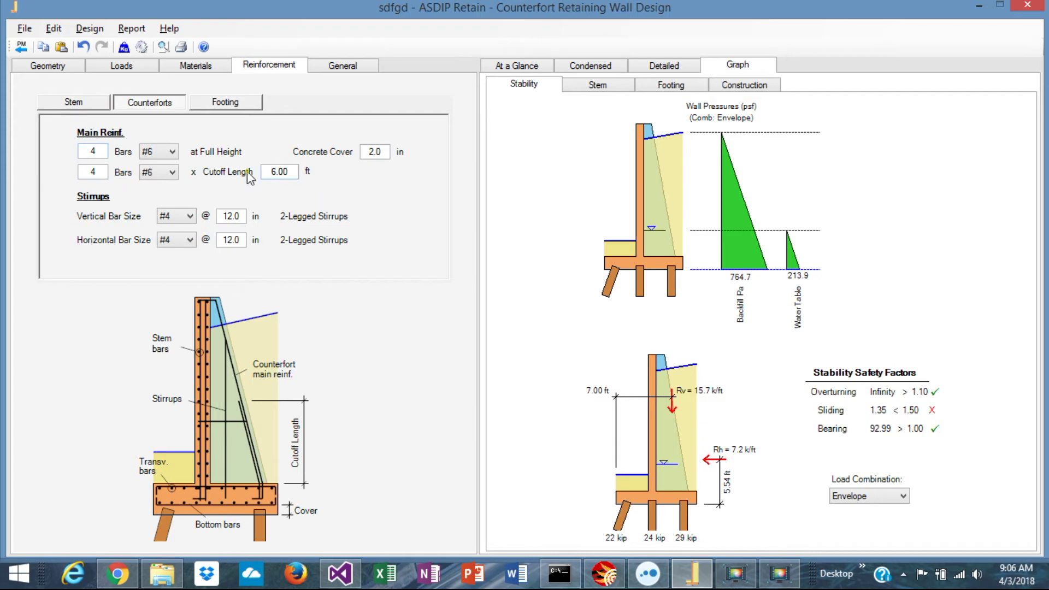
pyautogui.click(744, 86)
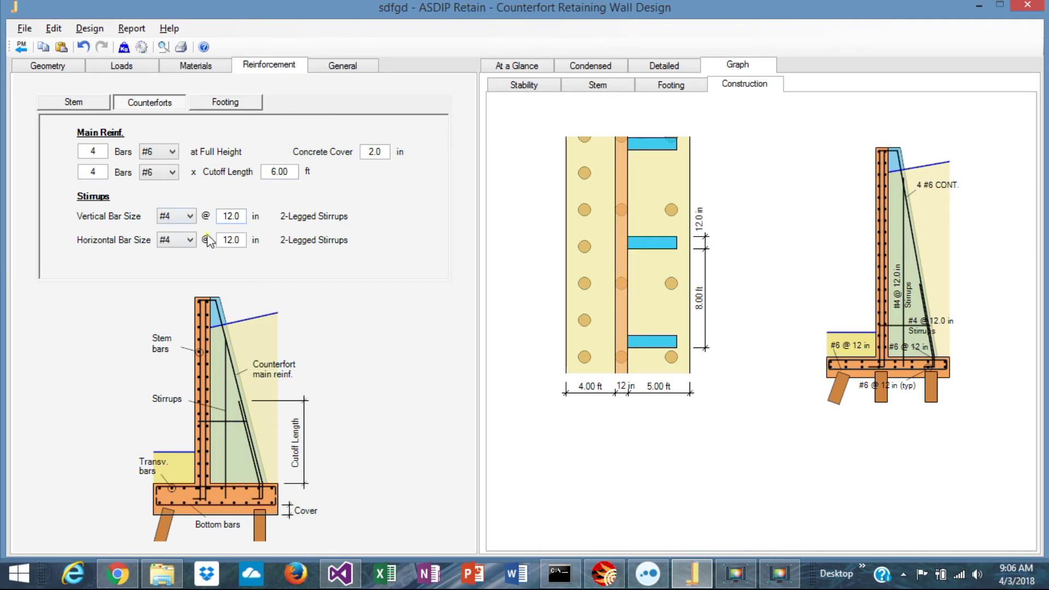
# Keep #6 footing bottom bars, then show the At a Glance summary and Condensed report.
pyautogui.click(222, 109)
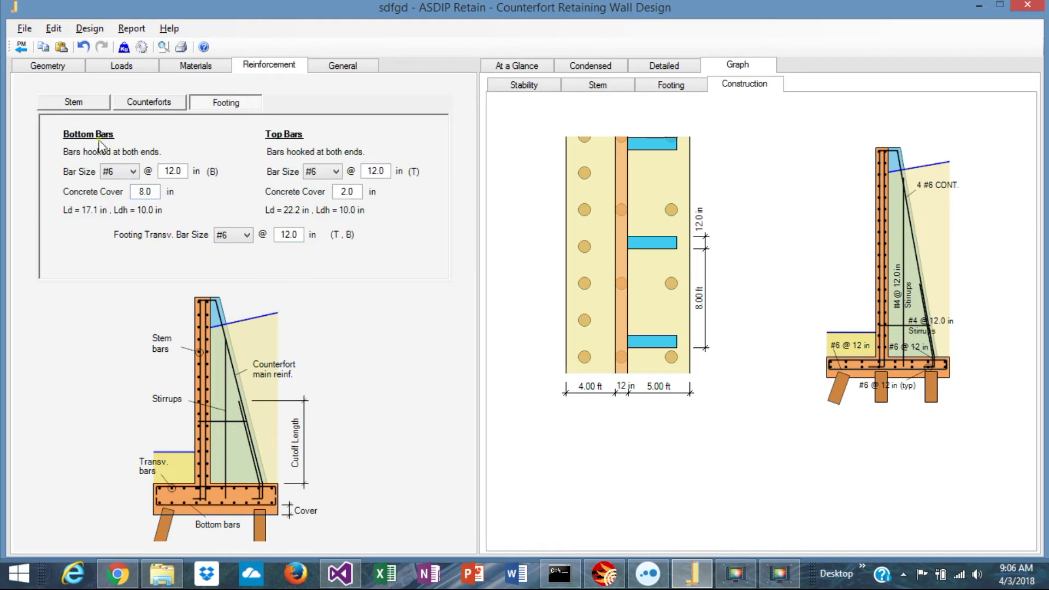
pyautogui.click(134, 173)
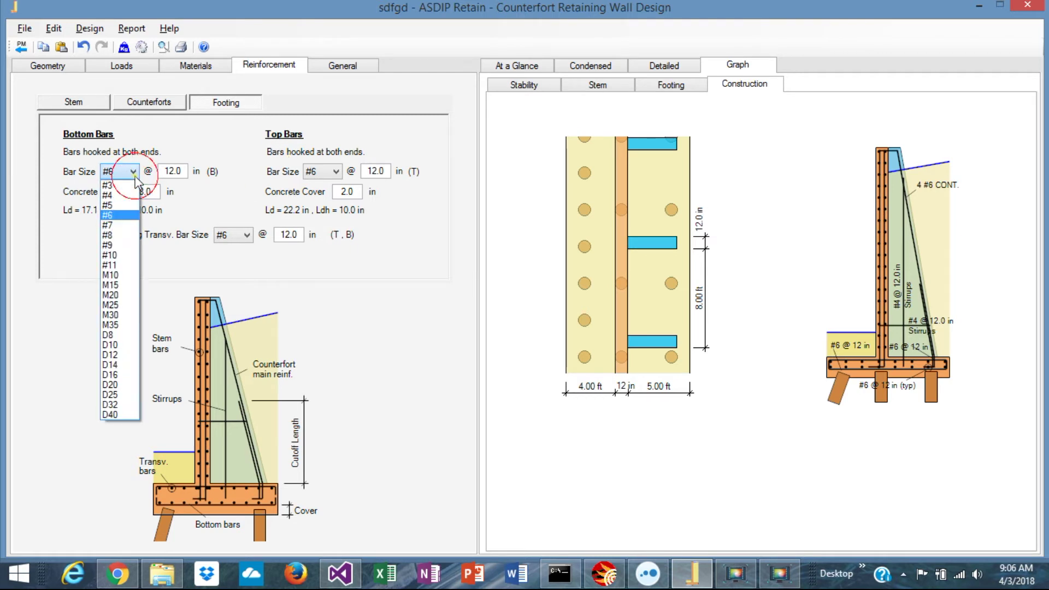
pyautogui.click(183, 173)
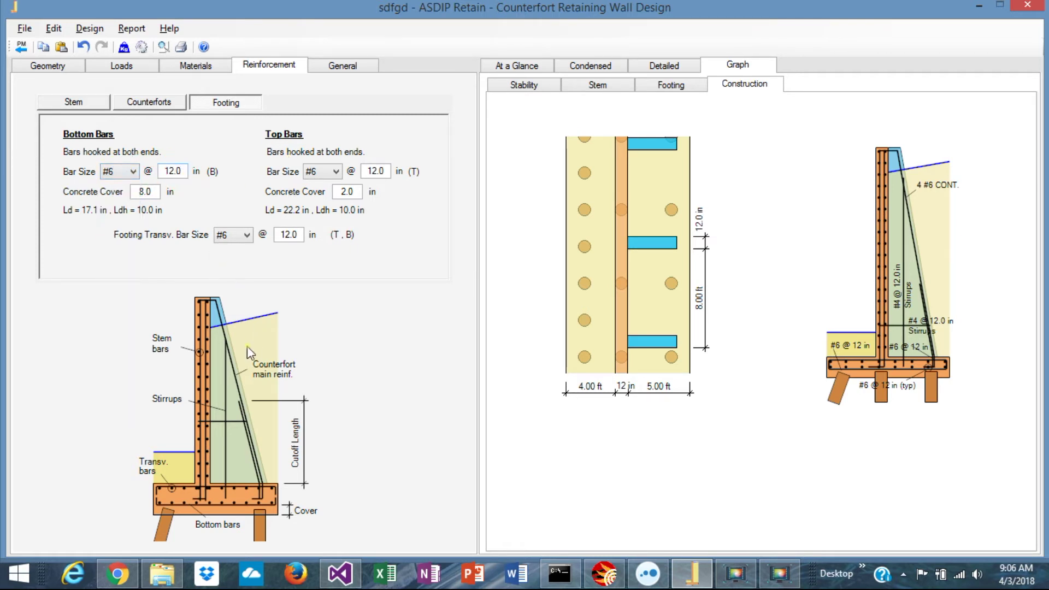
pyautogui.click(183, 103)
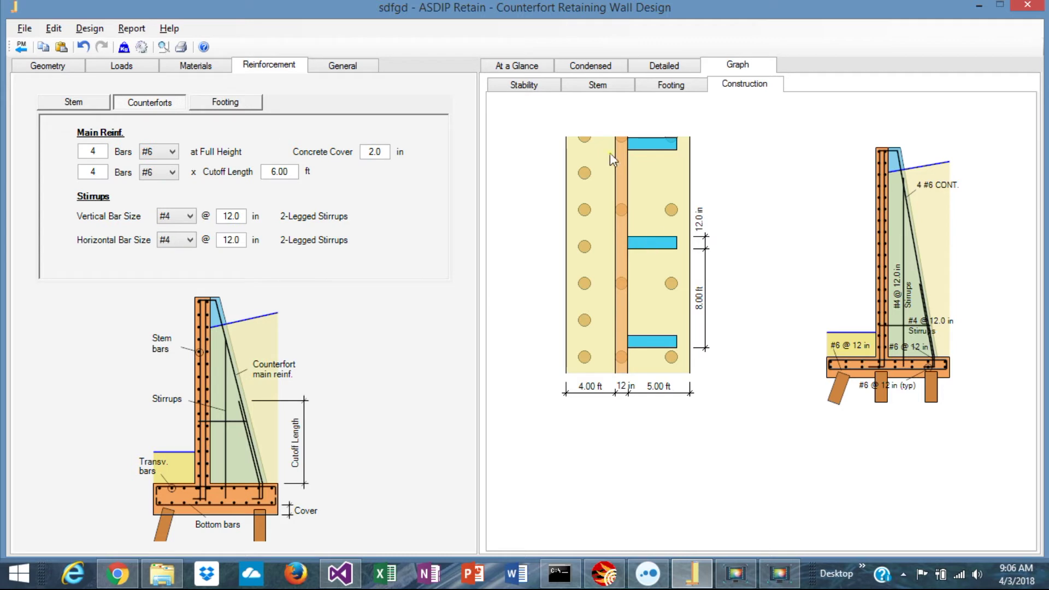
pyautogui.click(513, 67)
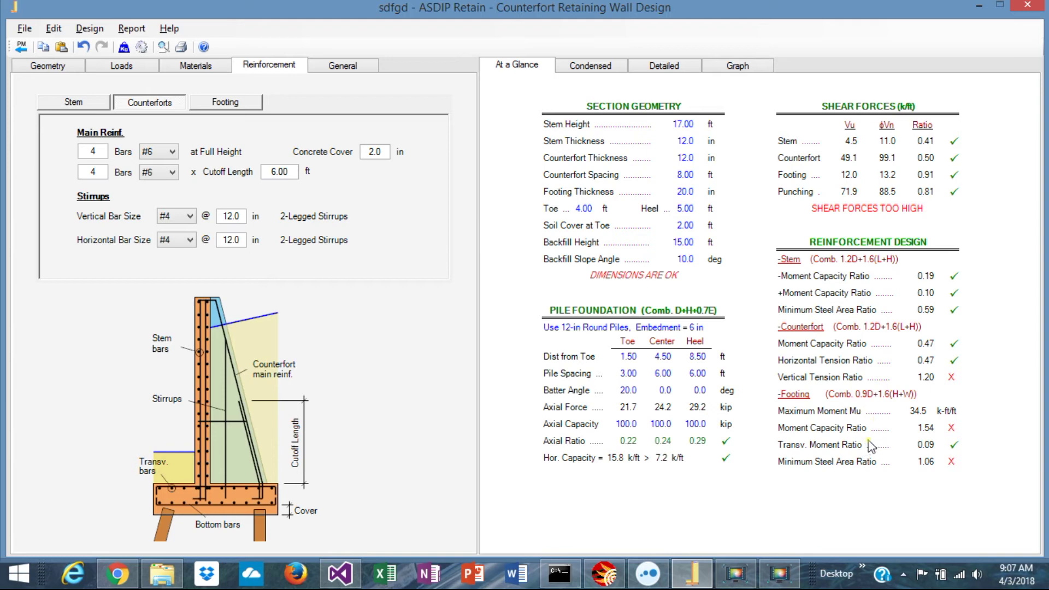
pyautogui.click(586, 64)
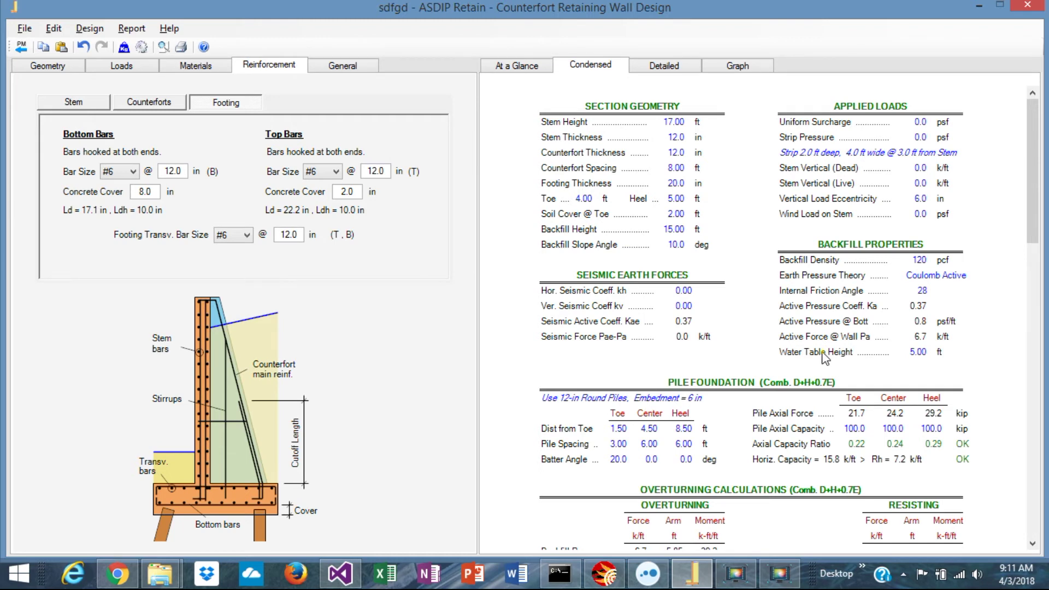
# Scroll the condensed report down to the footing checks: shear 0.91 OK, punching 0.81 OK, minimum steel NG.
pyautogui.scroll(-2, 825, 358)
pyautogui.scroll(2, 825, 358)
pyautogui.scroll(-6, 828, 328)
pyautogui.scroll(-1, 829, 328)
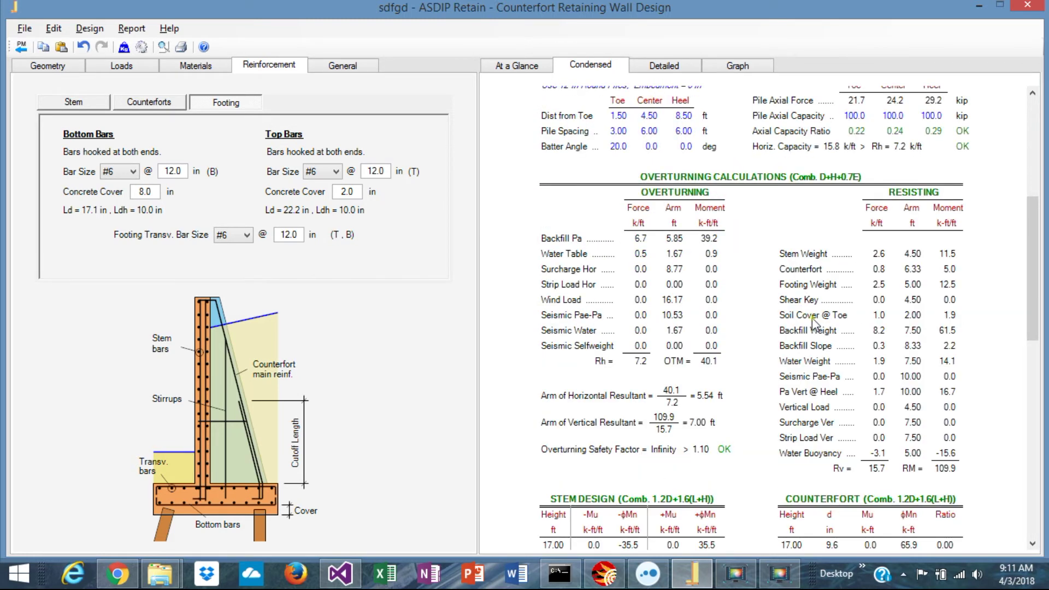
pyautogui.scroll(-5, 815, 322)
pyautogui.scroll(-2, 814, 323)
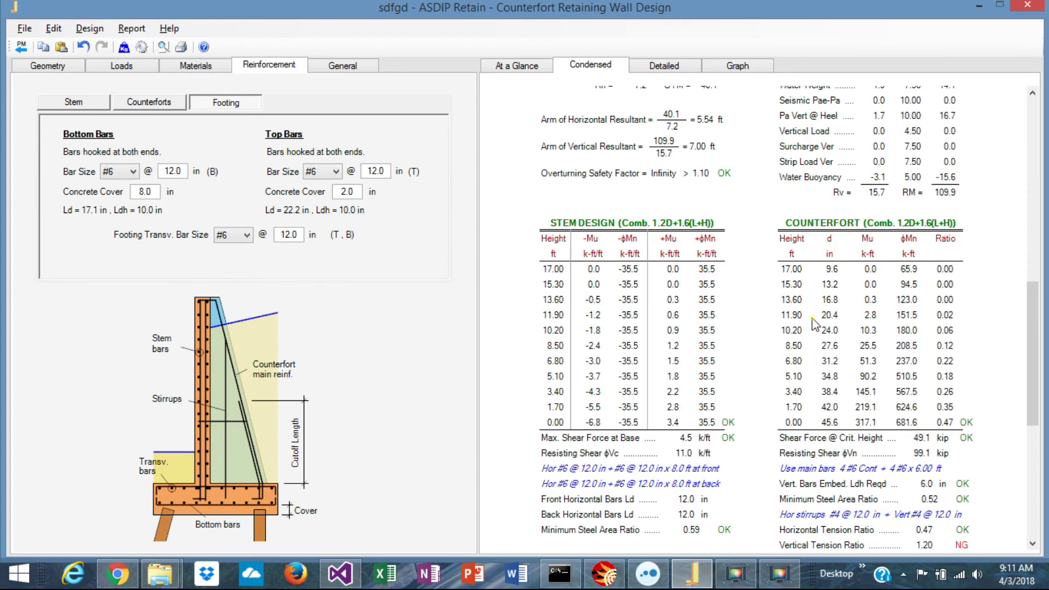
pyautogui.scroll(5, 703, 302)
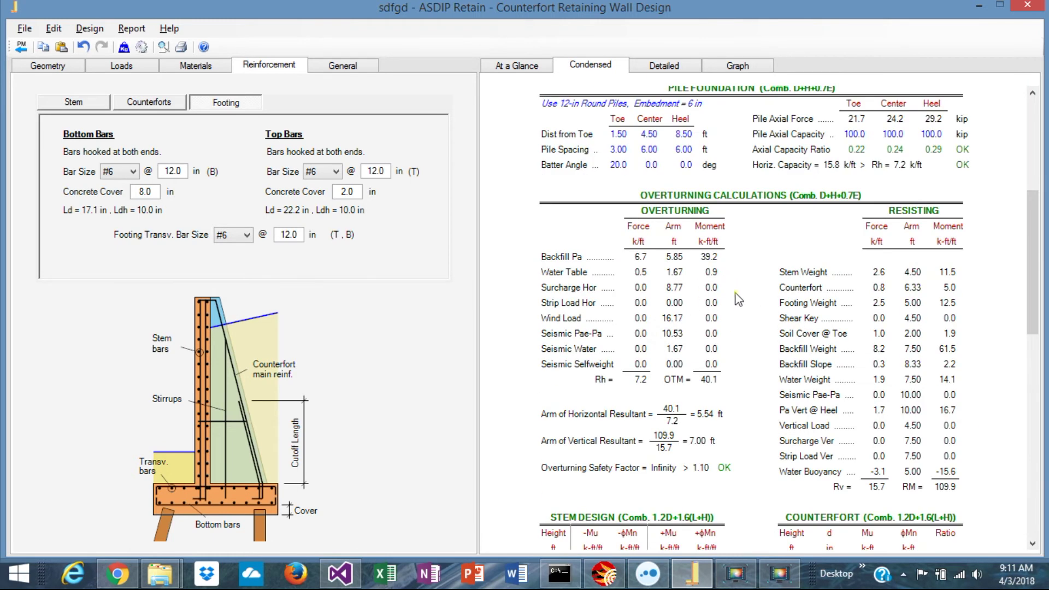
pyautogui.scroll(-2, 829, 338)
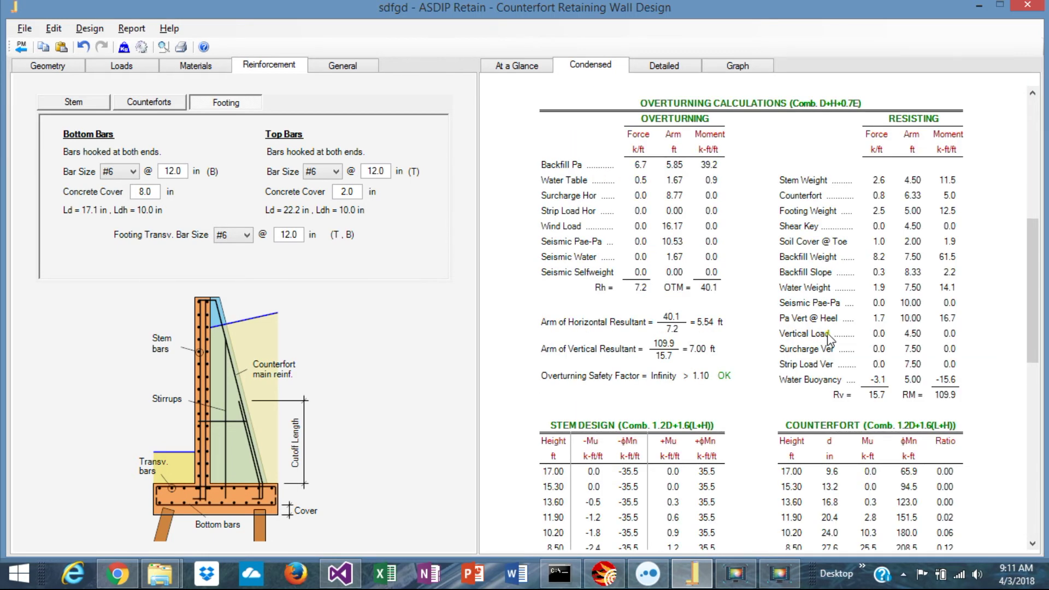
pyautogui.scroll(-5, 829, 337)
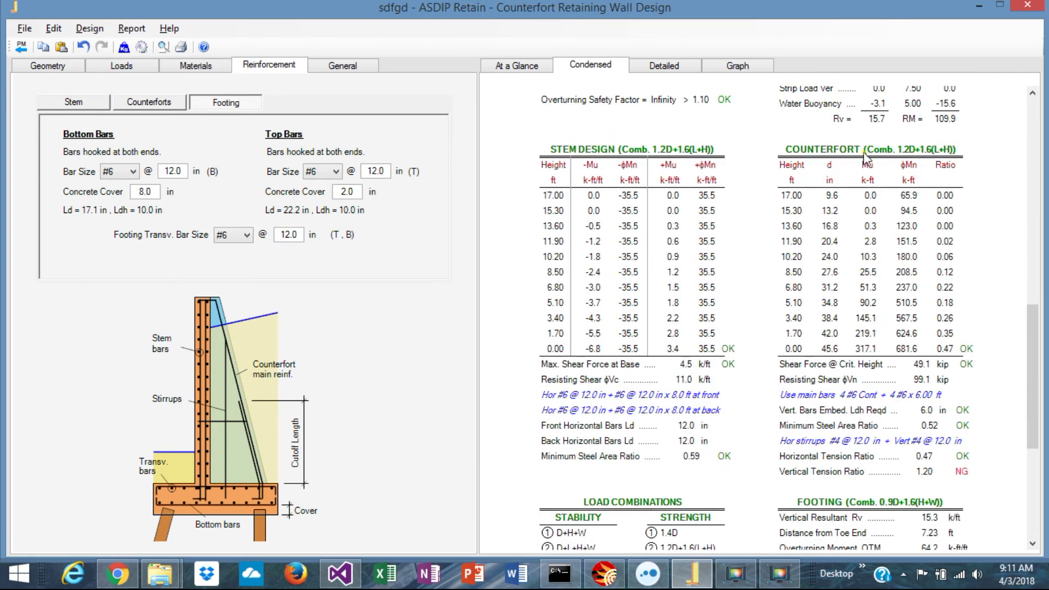
pyautogui.scroll(-5, 782, 280)
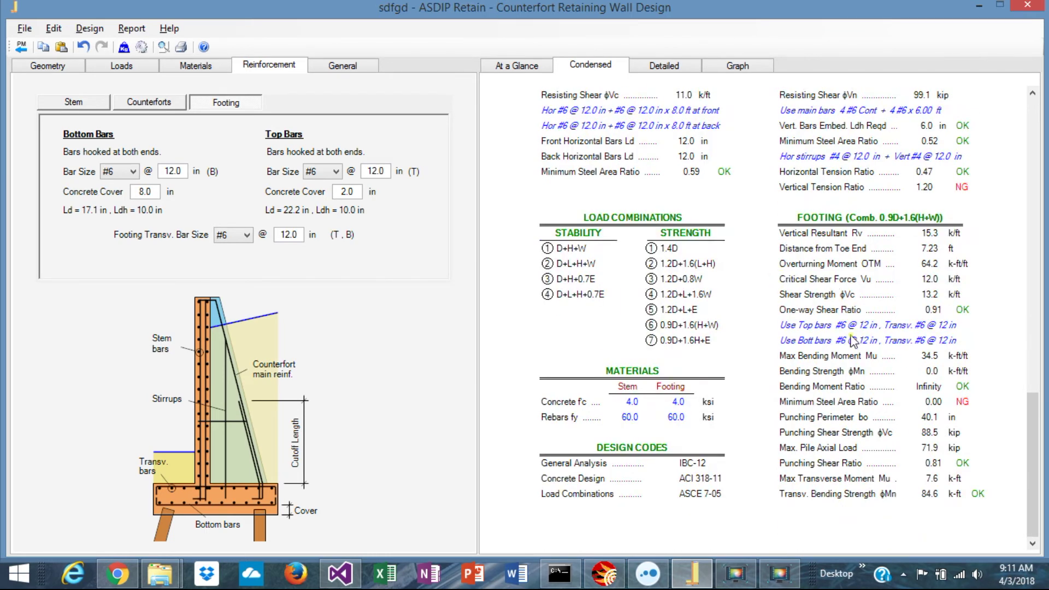
# Scroll through the Detailed report and back up to the earth pressure calculations.
pyautogui.click(671, 66)
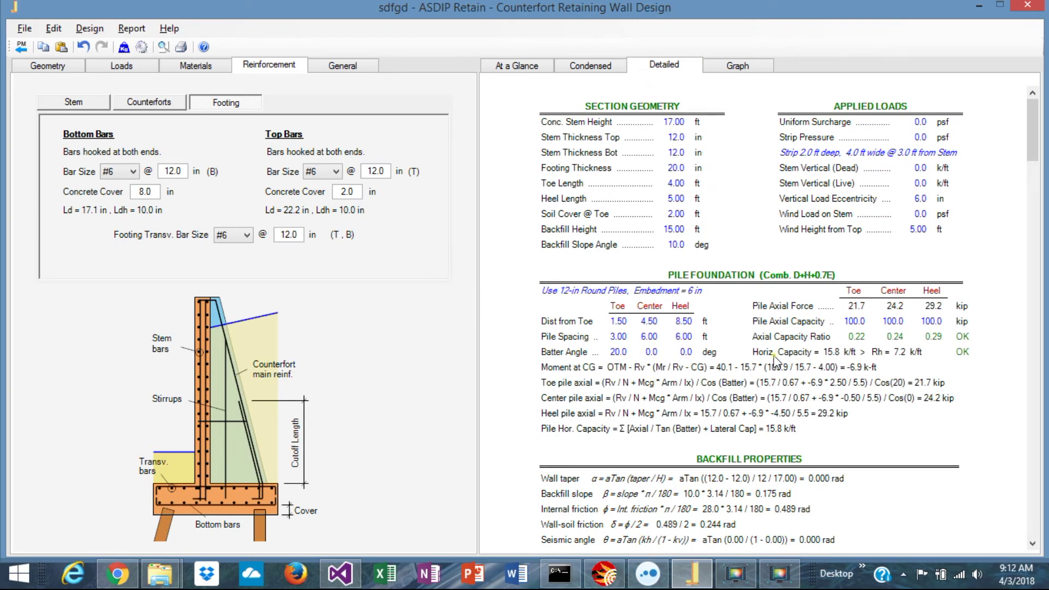
pyautogui.scroll(-4, 774, 361)
pyautogui.scroll(4, 774, 360)
pyautogui.scroll(-6, 773, 361)
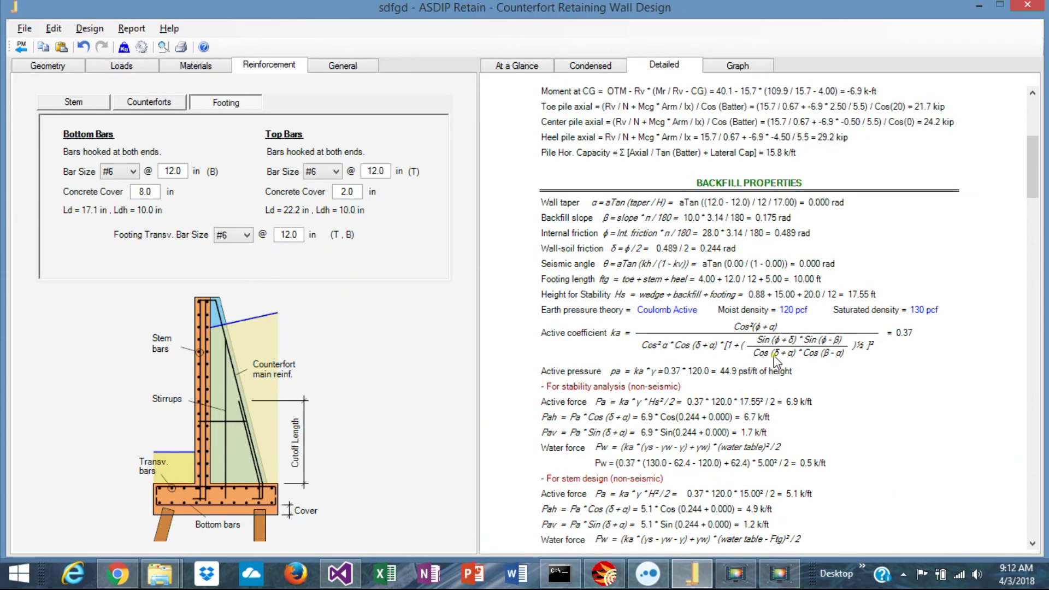
pyautogui.scroll(-10, 776, 362)
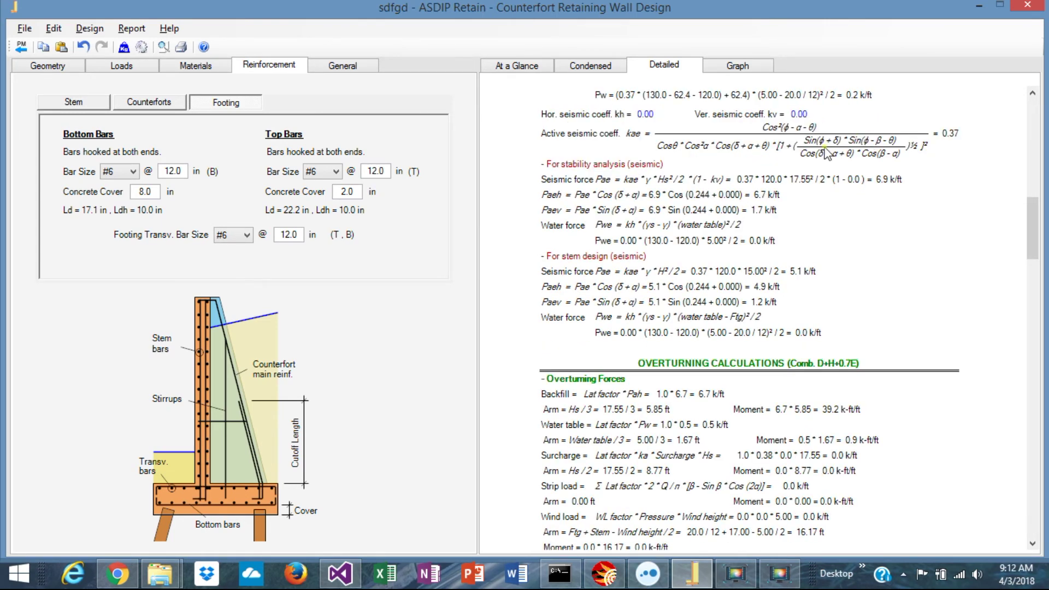
pyautogui.scroll(-12, 880, 301)
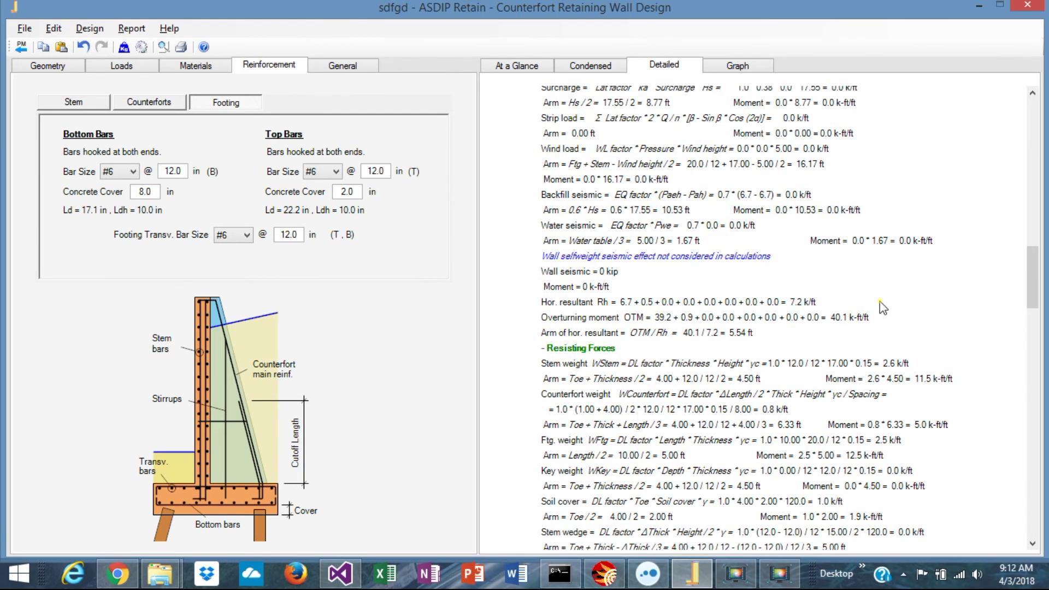
pyautogui.scroll(-10, 882, 307)
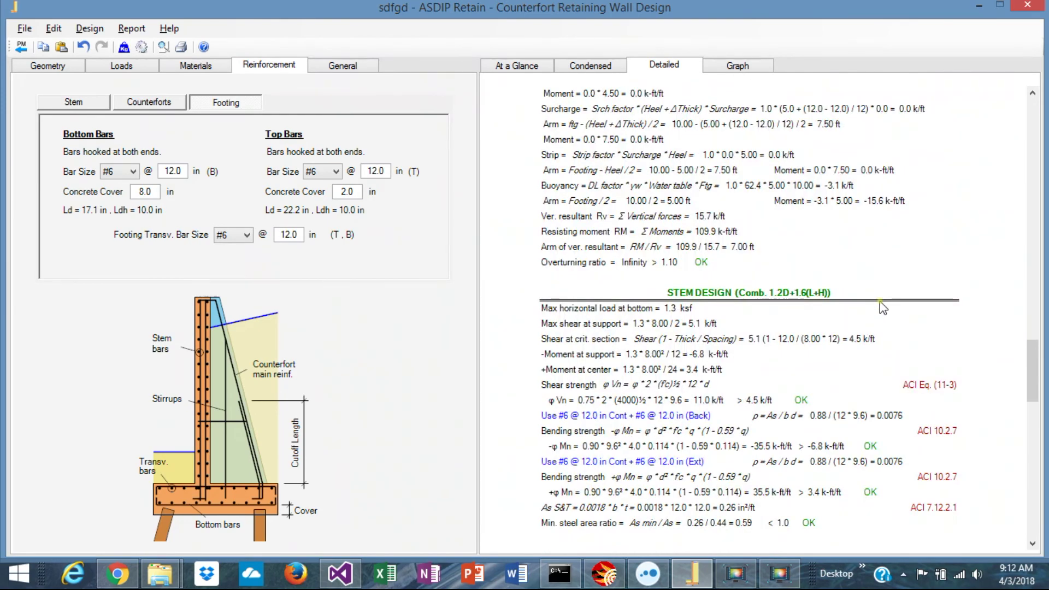
pyautogui.scroll(-2, 883, 309)
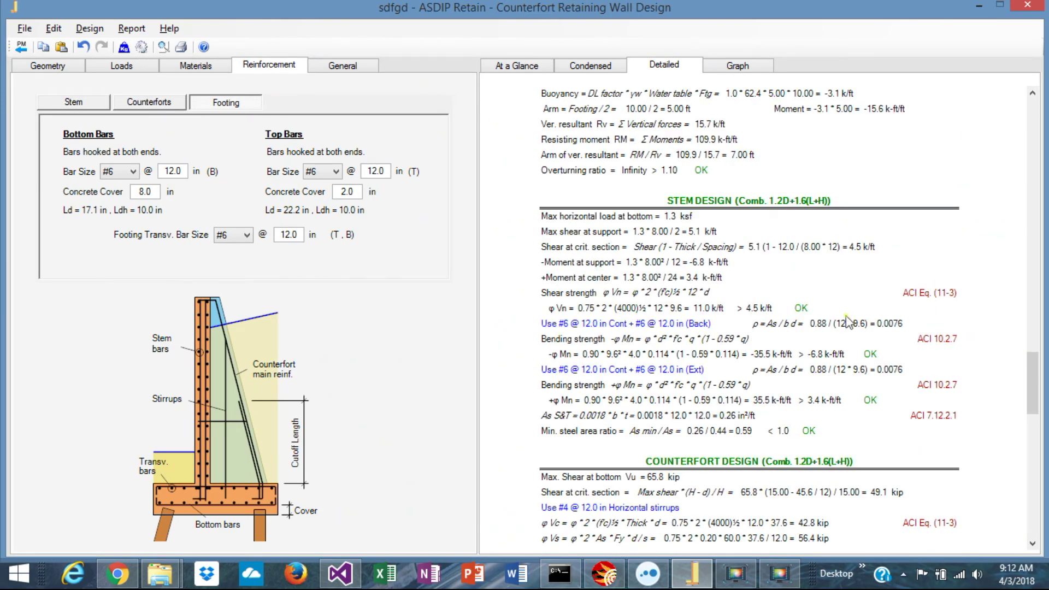
pyautogui.scroll(-8, 841, 326)
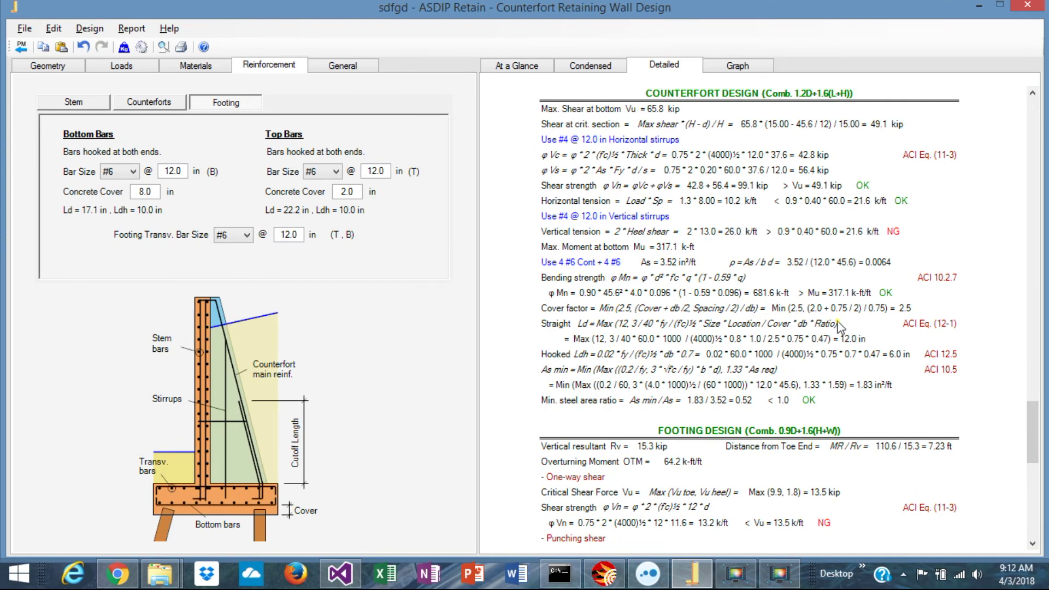
pyautogui.scroll(20, 748, 256)
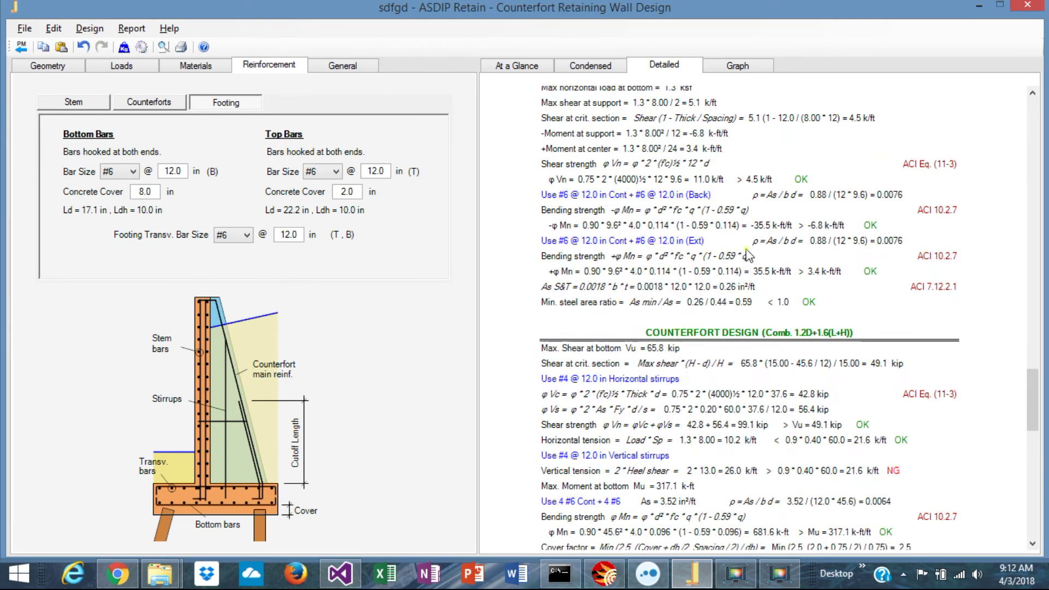
pyautogui.scroll(10, 748, 255)
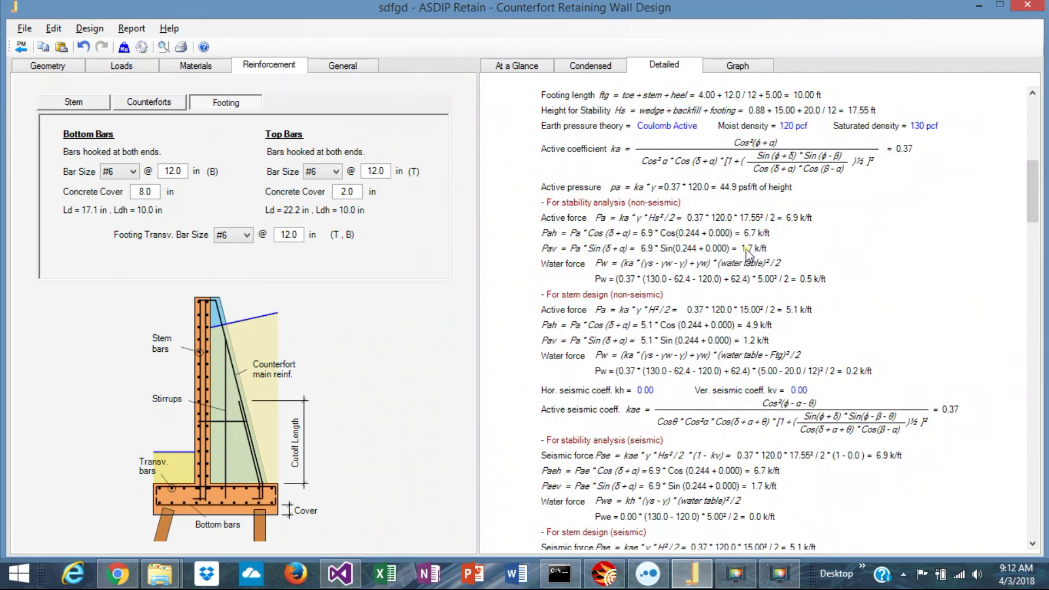
# In Graph, view the Stability, Stem pressure/shear/moment and Footing plan diagrams.
pyautogui.click(736, 67)
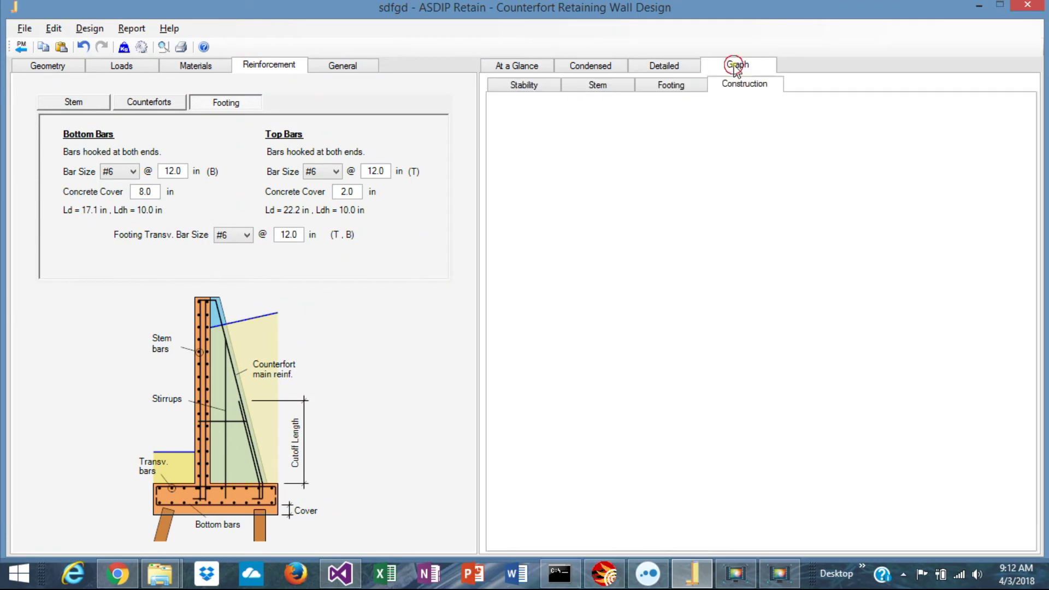
pyautogui.click(519, 85)
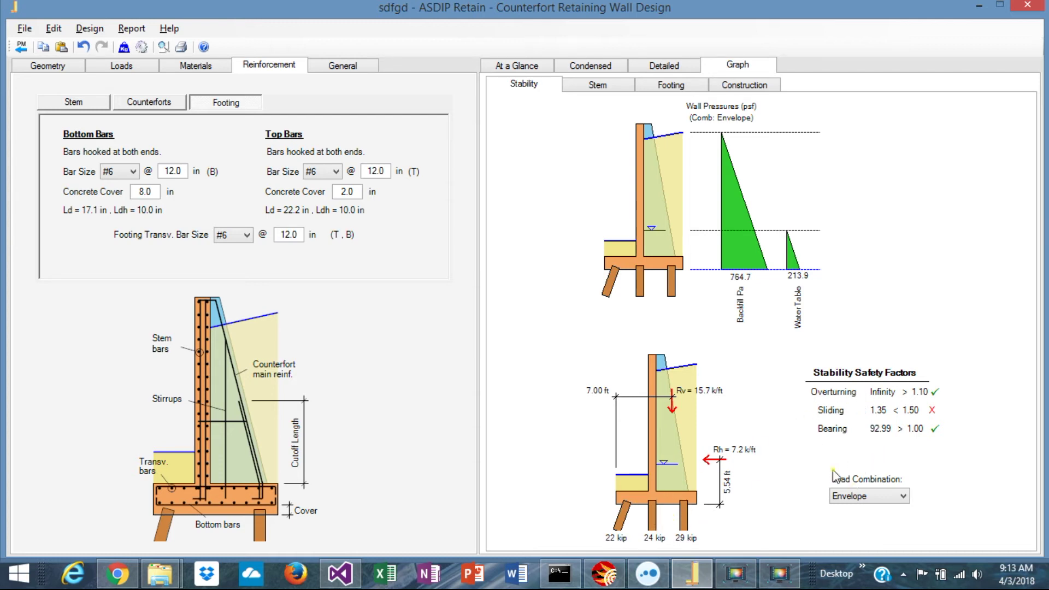
pyautogui.click(603, 87)
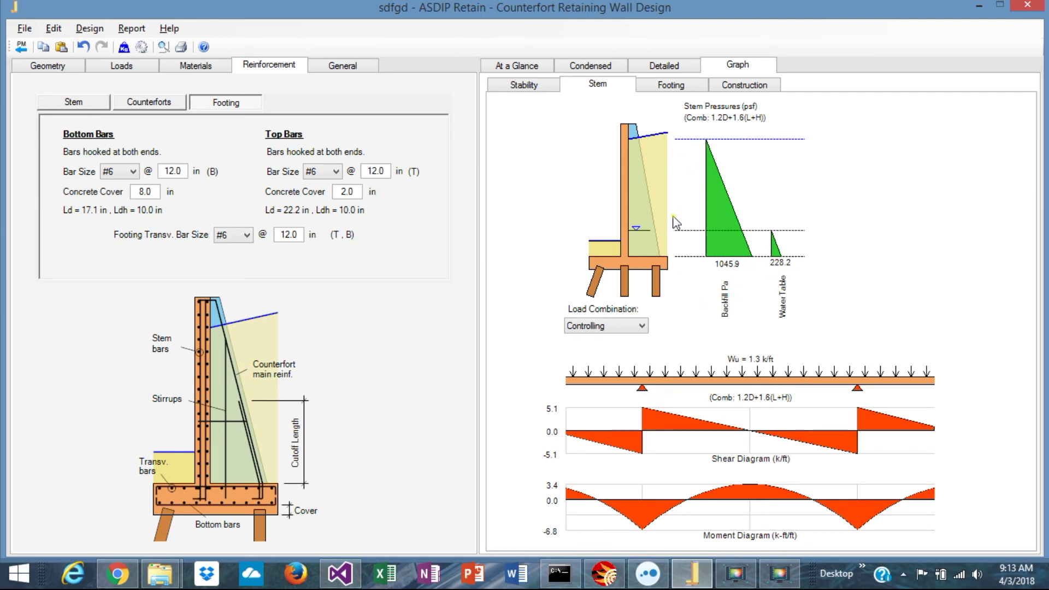
pyautogui.click(671, 86)
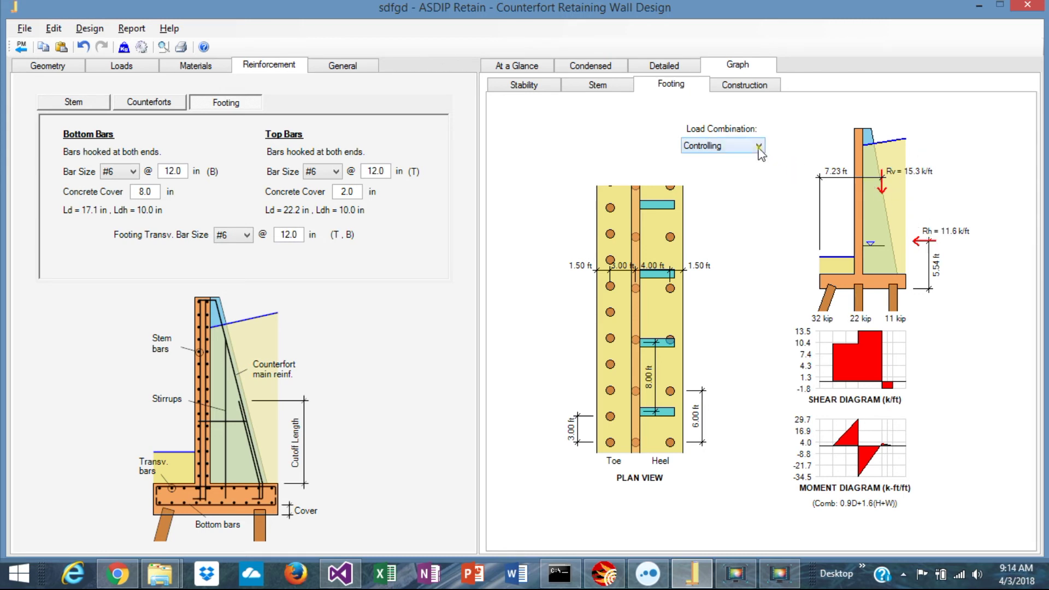
# Show the Construction drawing with #6 @ 12 in footing bars and dismiss the charms bar.
pyautogui.click(743, 86)
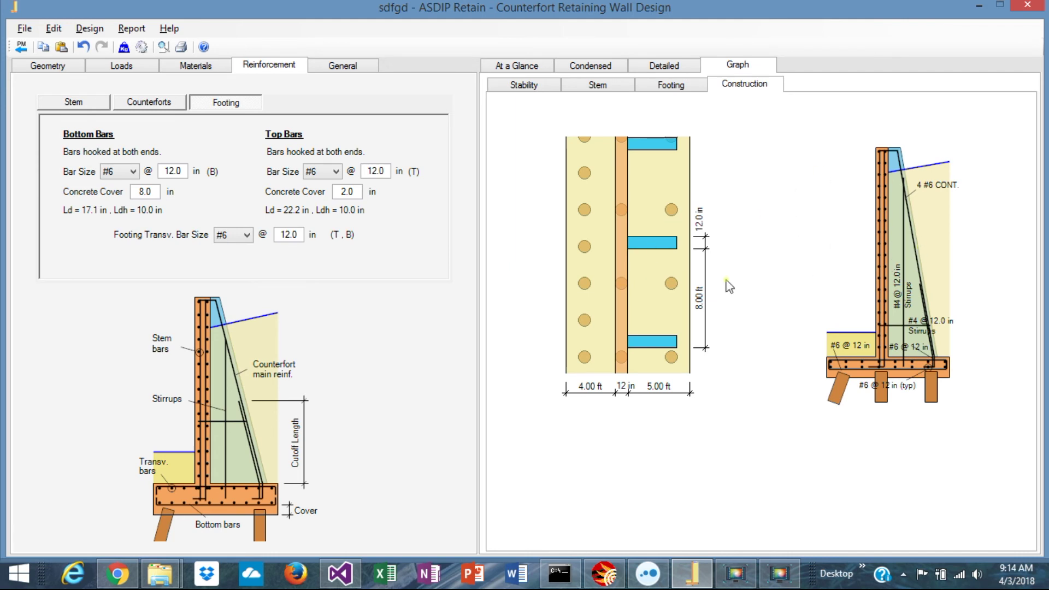
pyautogui.press('super+c')
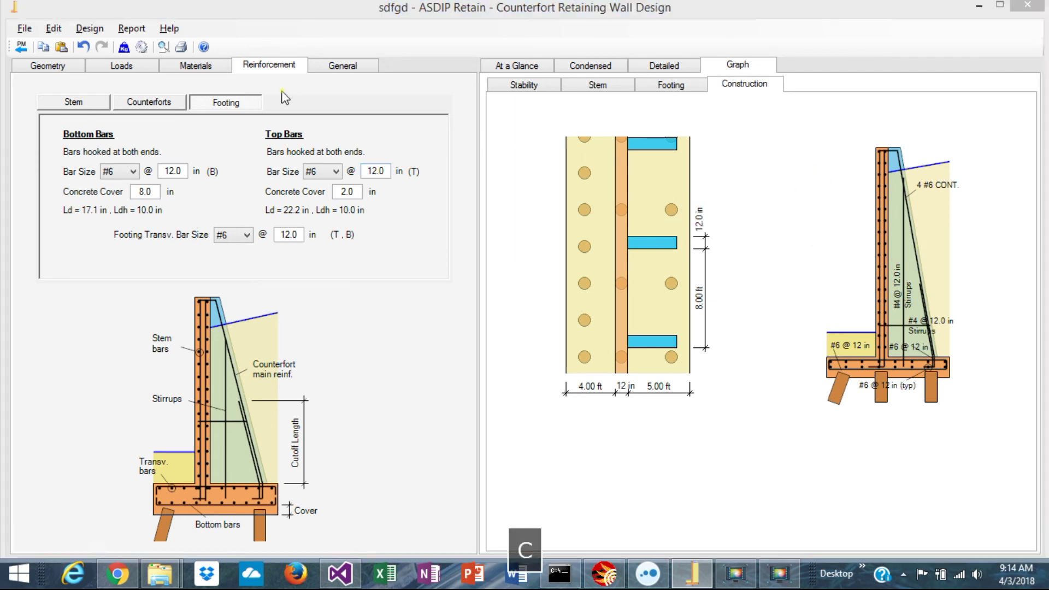
pyautogui.click(281, 92)
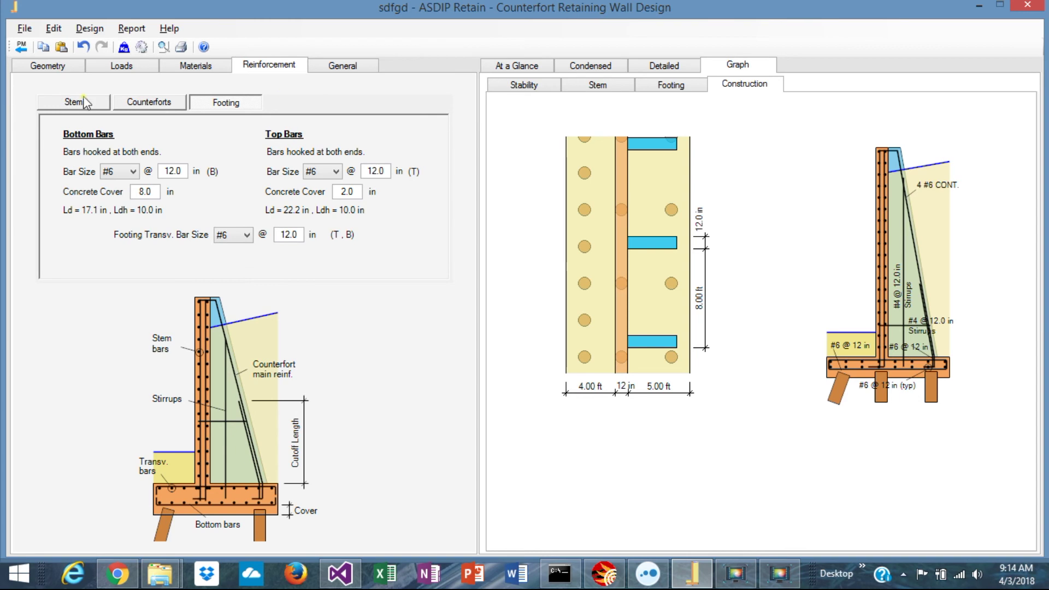
# On the Footing page, remove pile support and set key depth to 12 in, then view footing ratios.
pyautogui.click(50, 67)
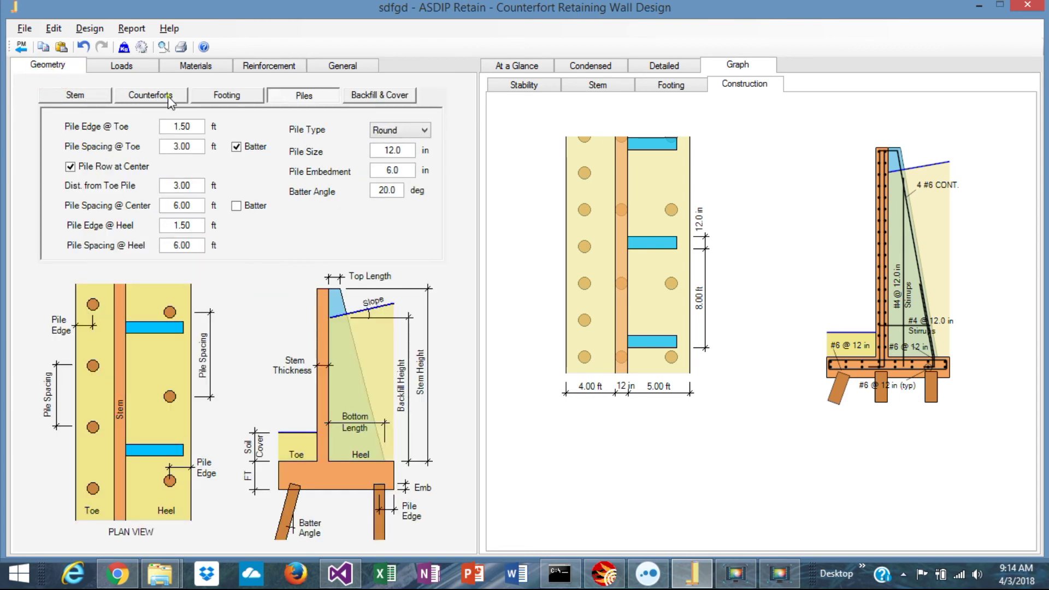
pyautogui.click(224, 96)
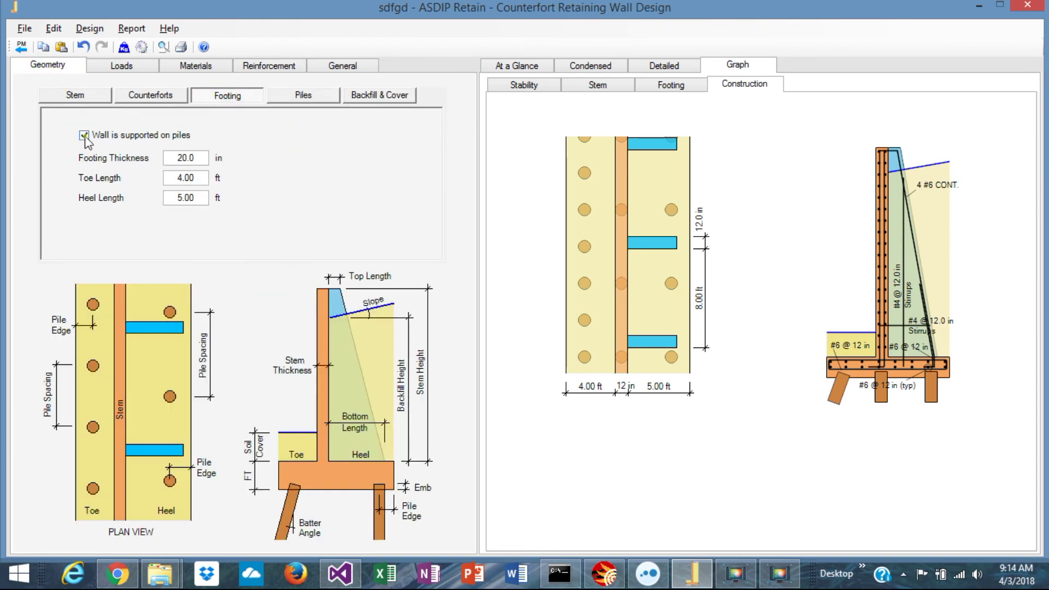
pyautogui.click(84, 135)
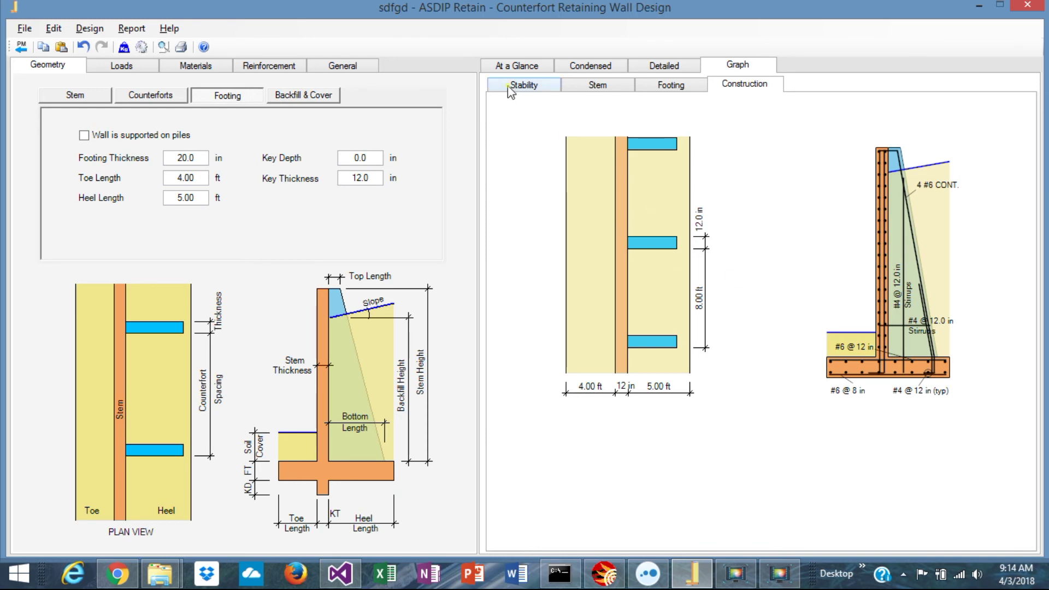
pyautogui.doubleClick(371, 158)
pyautogui.write('12')
pyautogui.press('Return')
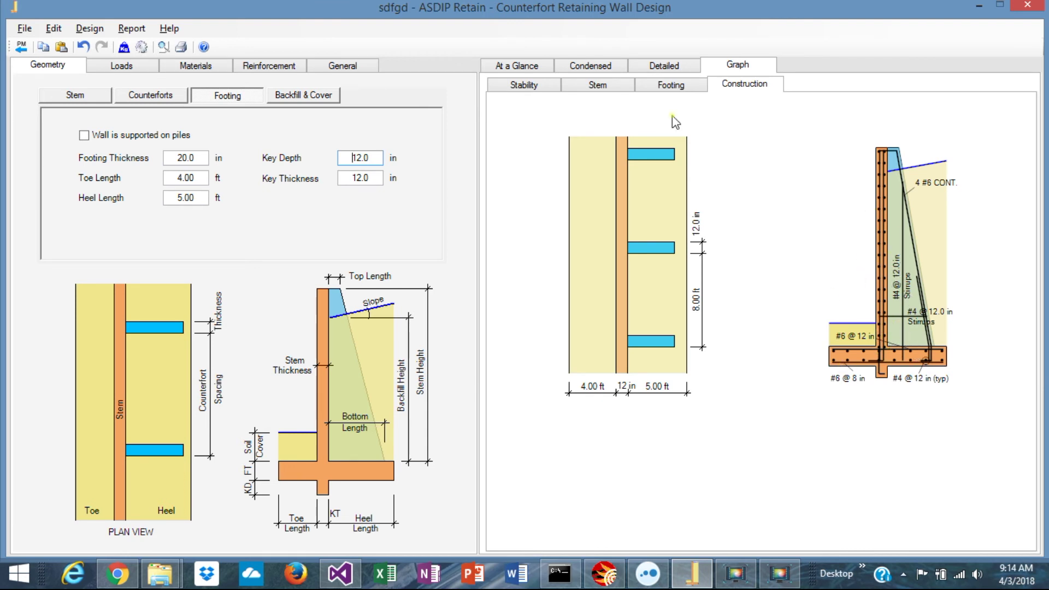
pyautogui.click(667, 87)
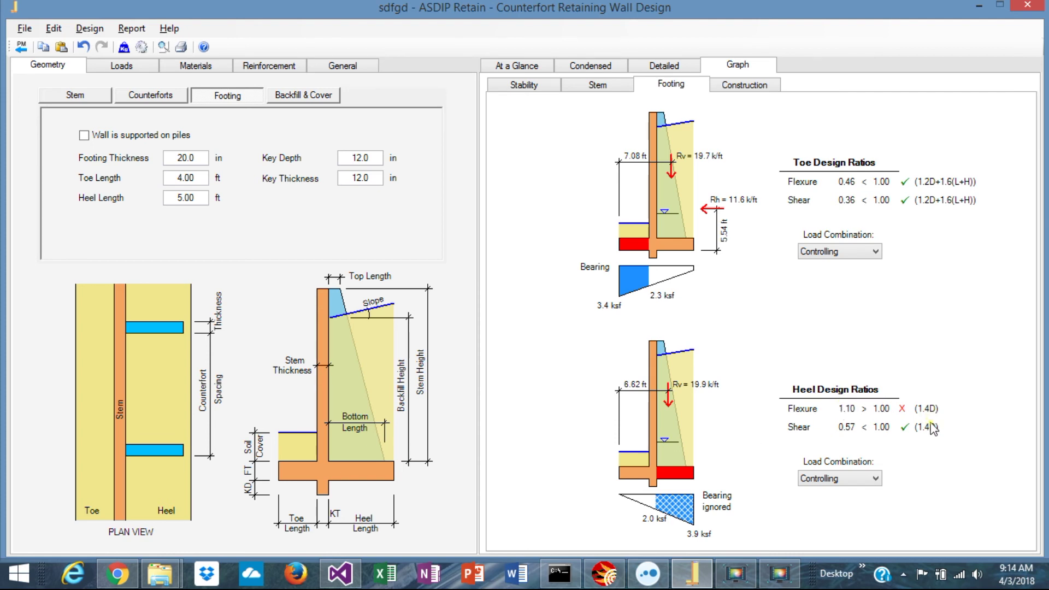
# Show the keyed footing's Stability graphs: overturning 2.76 and bearing pass, sliding 1.37 fails below 1.50.
pyautogui.click(524, 85)
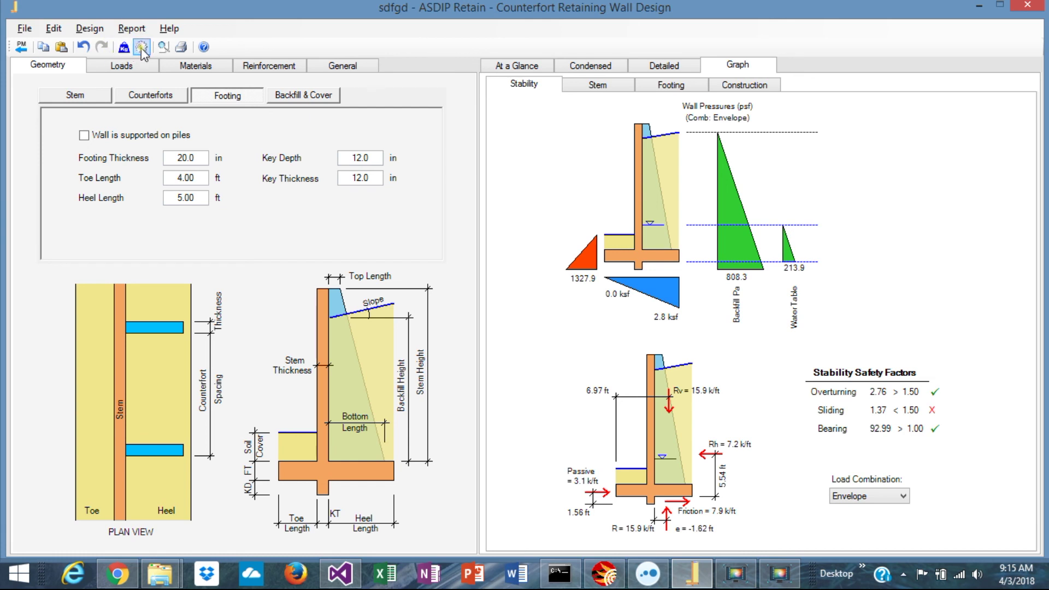
pyautogui.click(164, 48)
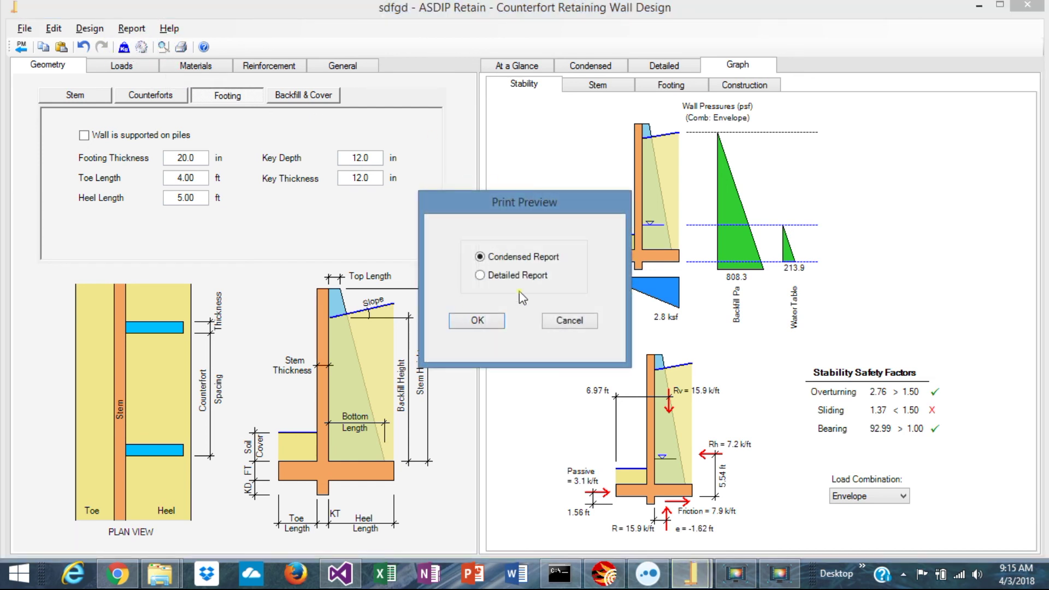
pyautogui.click(478, 321)
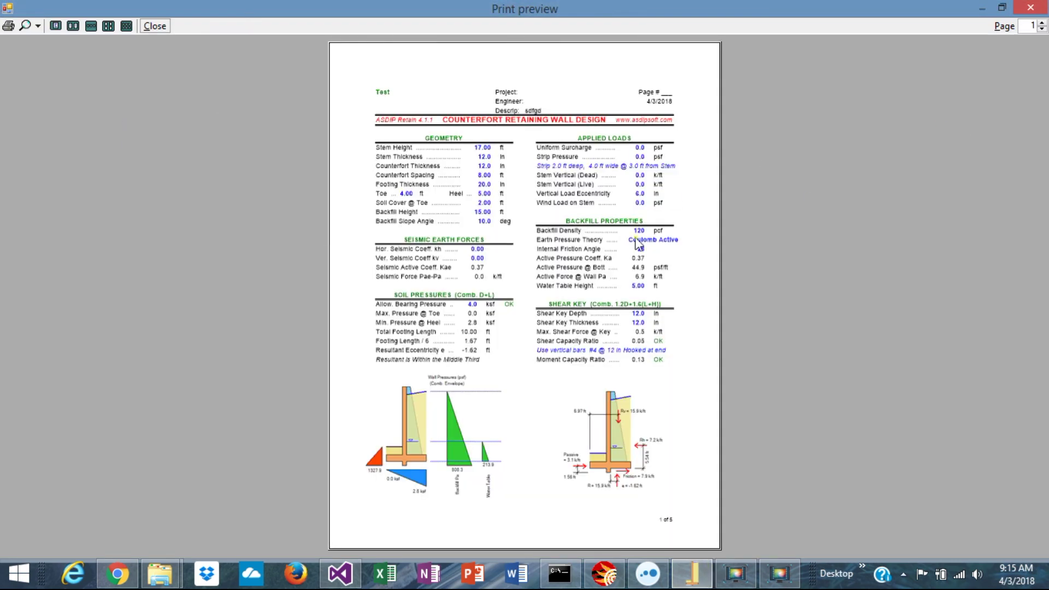
pyautogui.moveTo(1042, 28)
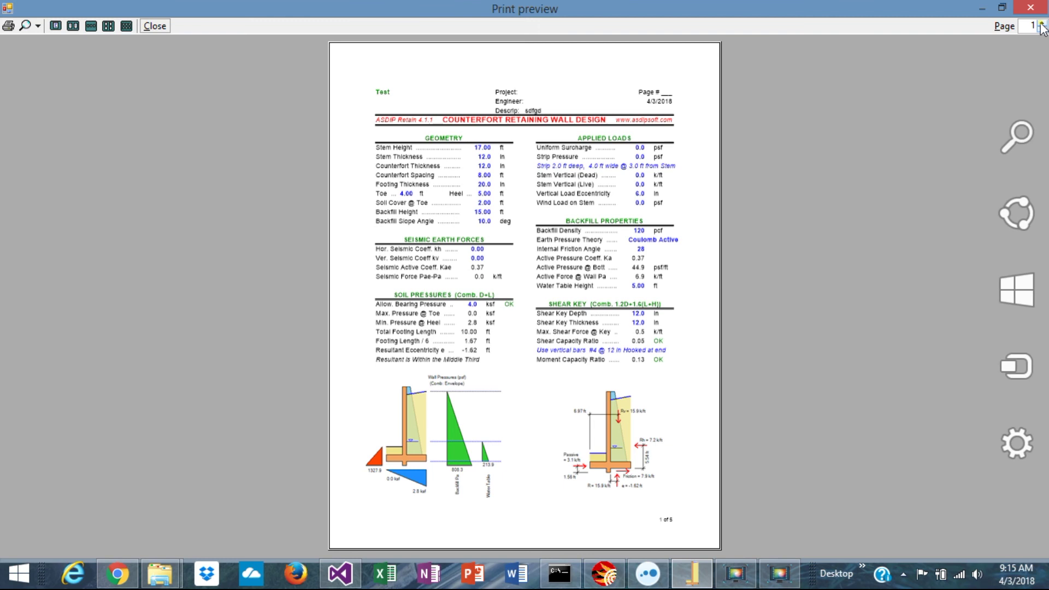
pyautogui.click(1042, 24)
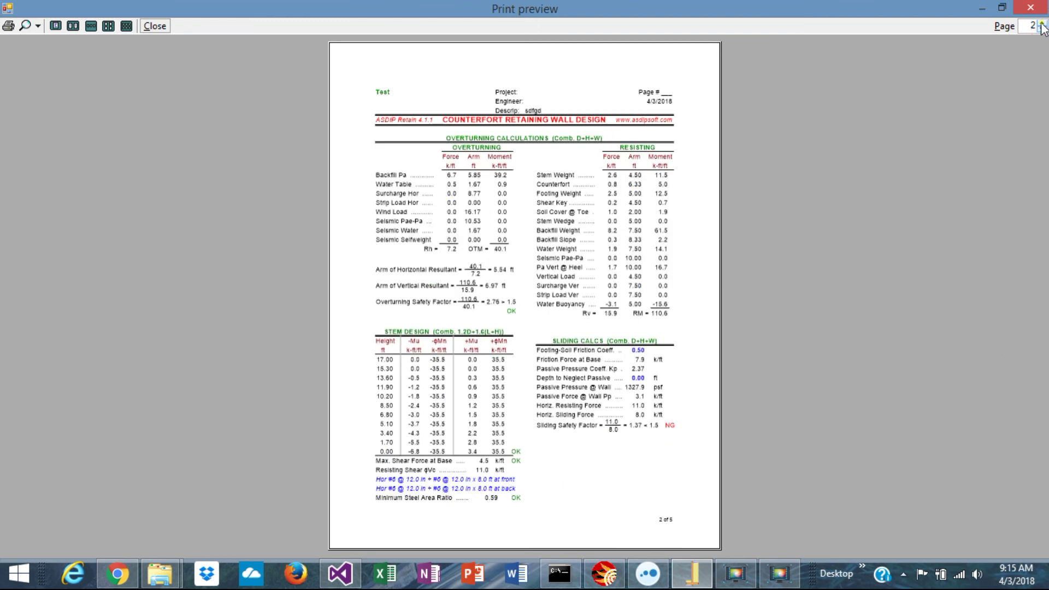
pyautogui.click(1043, 24)
pyautogui.click(1043, 24)
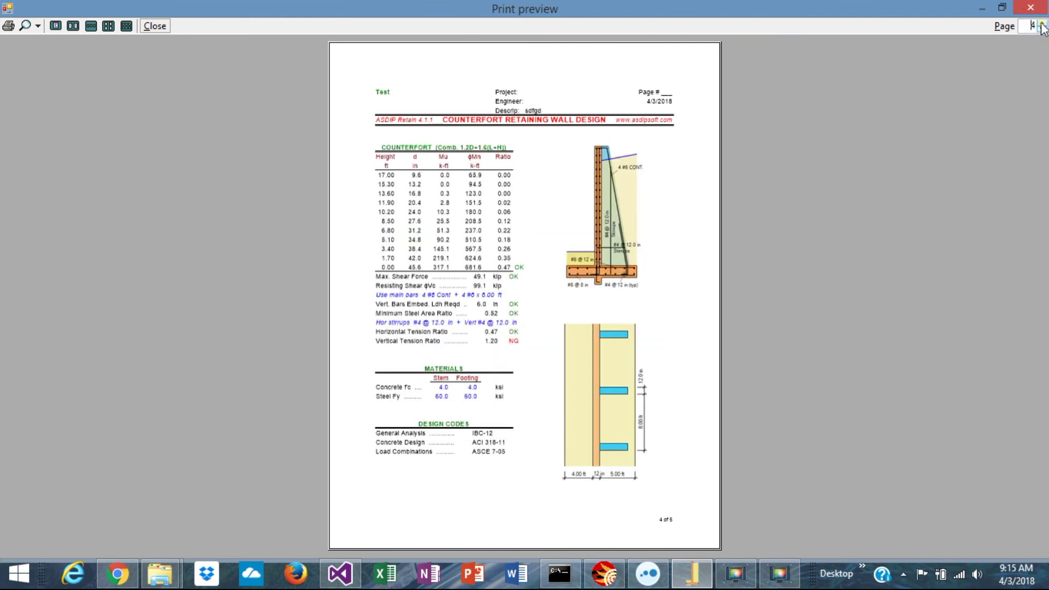
pyautogui.click(1043, 24)
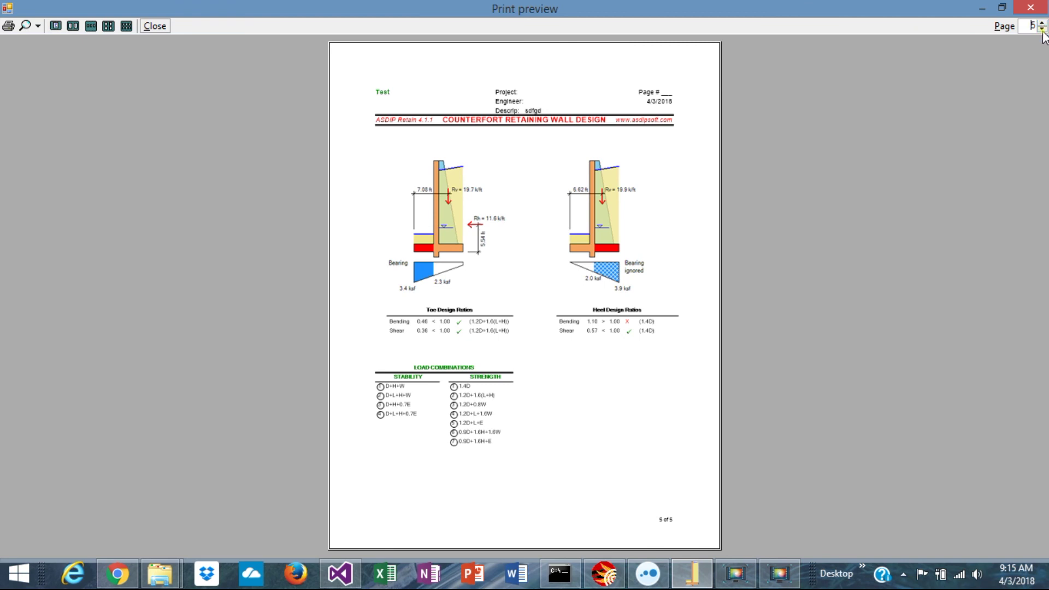
pyautogui.click(1043, 30)
pyautogui.click(1042, 29)
pyautogui.click(1043, 29)
pyautogui.click(1042, 30)
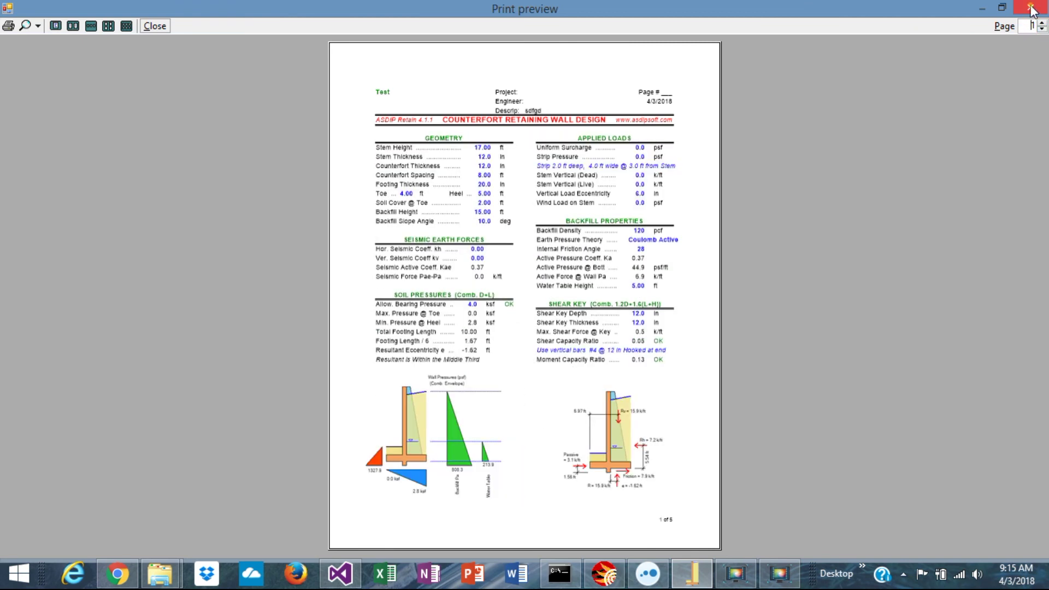
pyautogui.click(1032, 7)
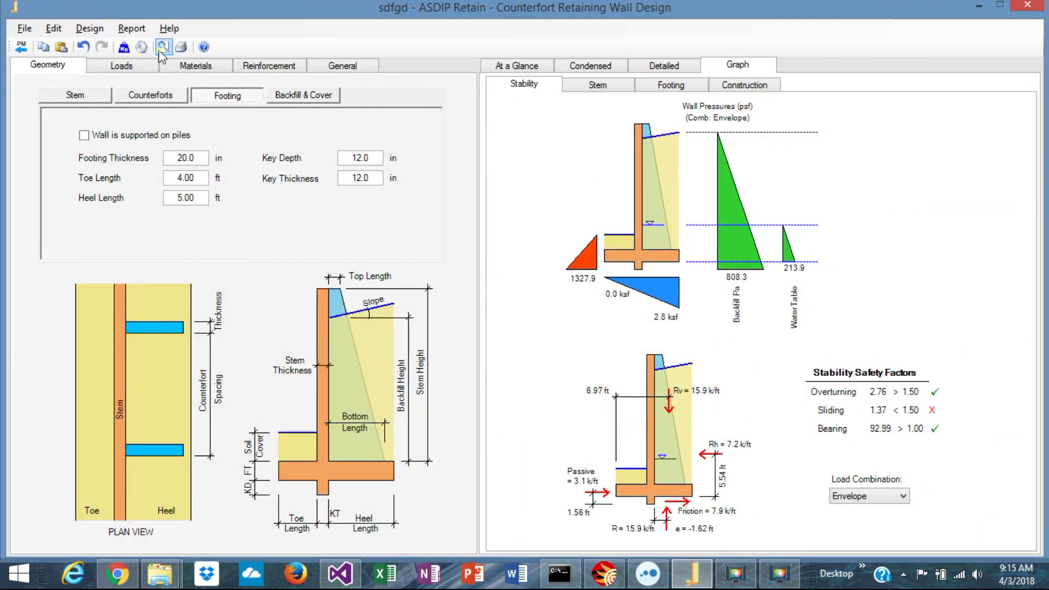
pyautogui.click(163, 47)
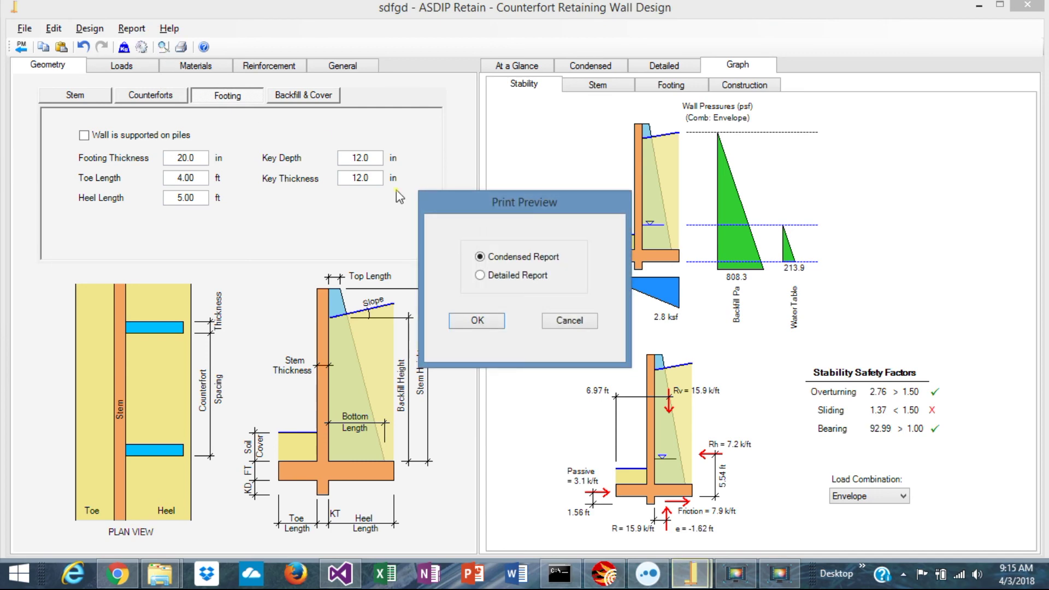
pyautogui.click(502, 276)
pyautogui.click(474, 324)
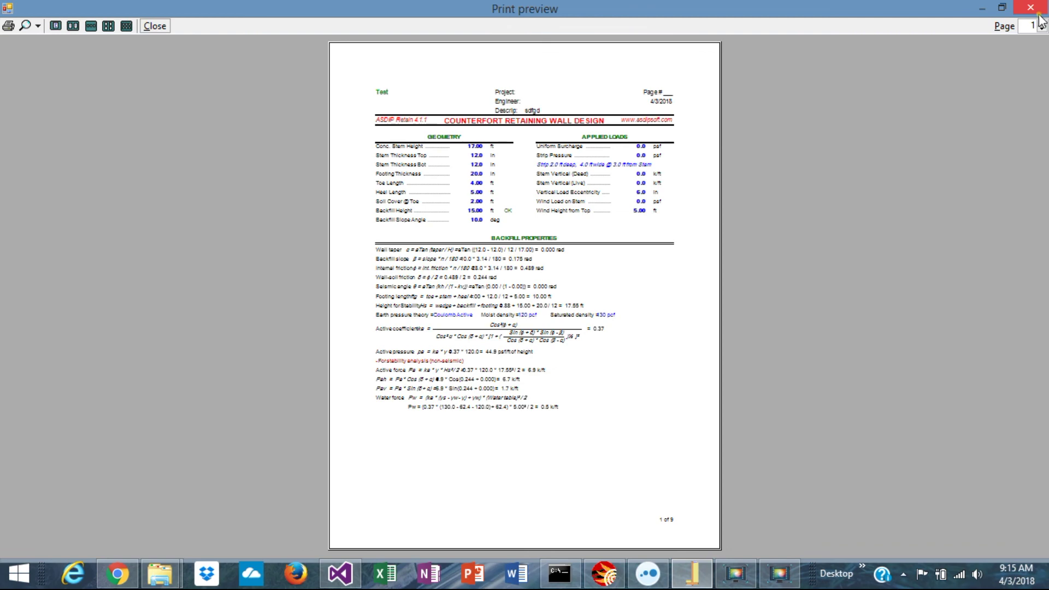
pyautogui.click(1042, 24)
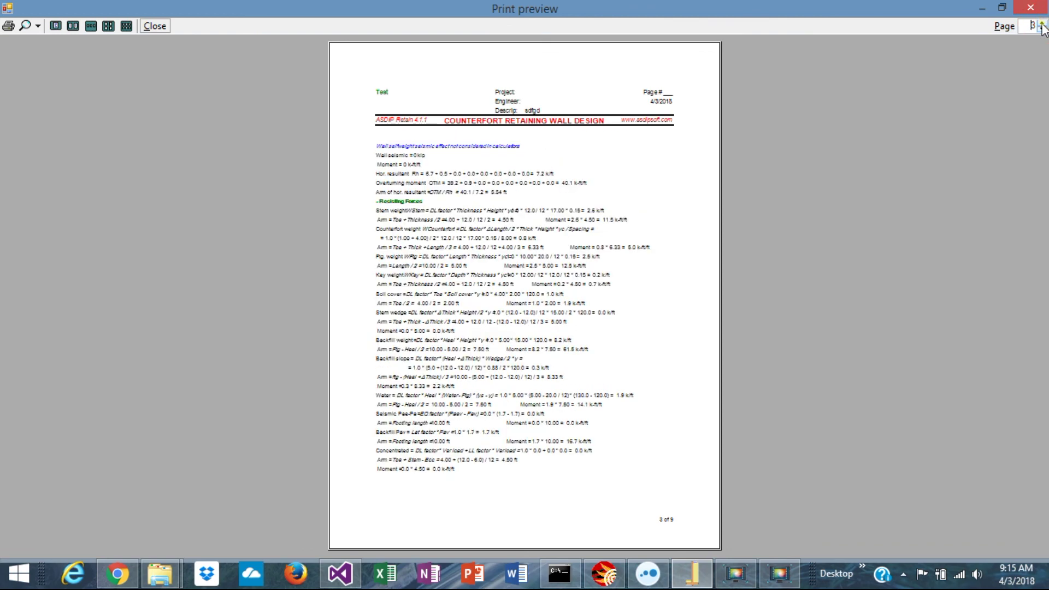
pyautogui.click(1042, 24)
pyautogui.click(1042, 24)
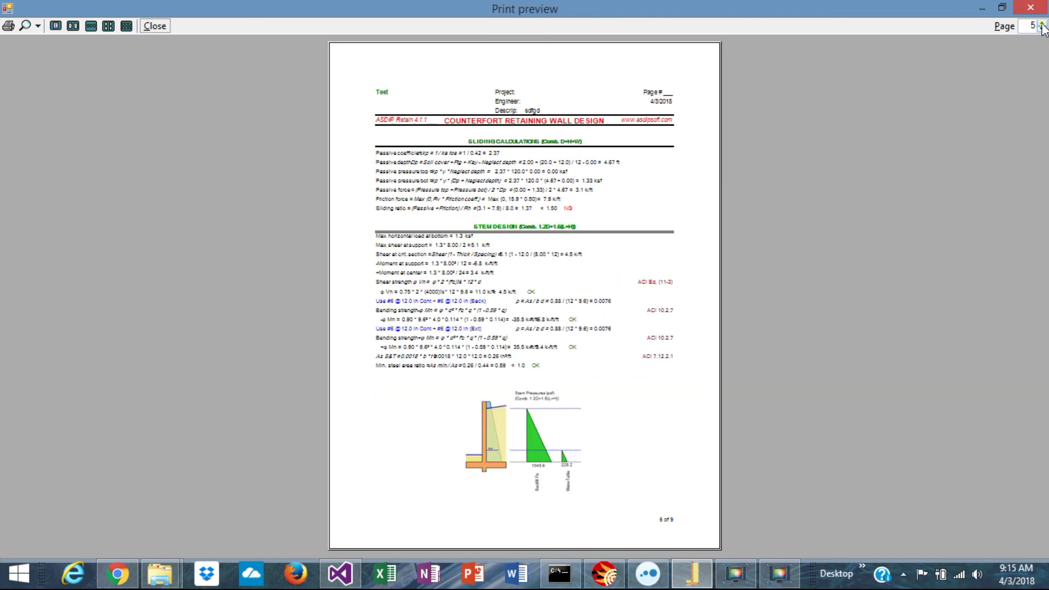
pyautogui.click(1042, 25)
pyautogui.click(1042, 25)
pyautogui.click(1042, 25)
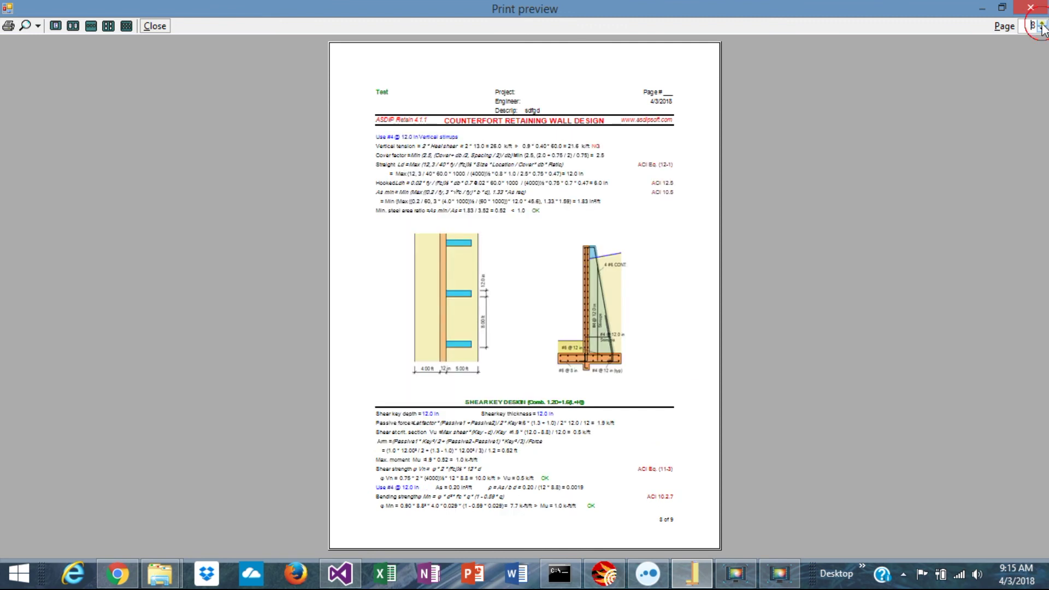
pyautogui.click(1042, 24)
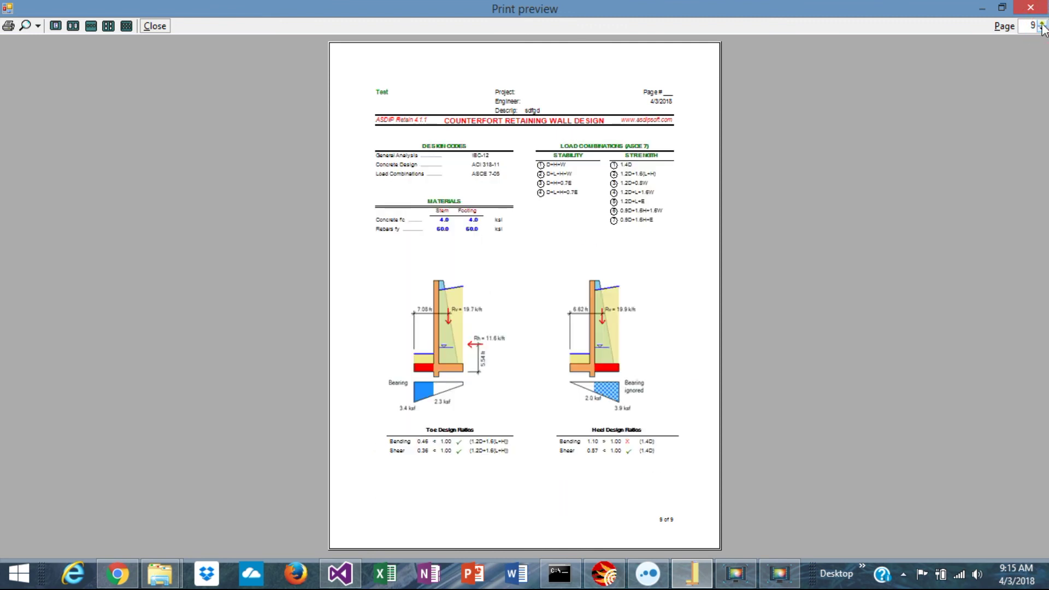
pyautogui.click(1042, 24)
pyautogui.click(1042, 25)
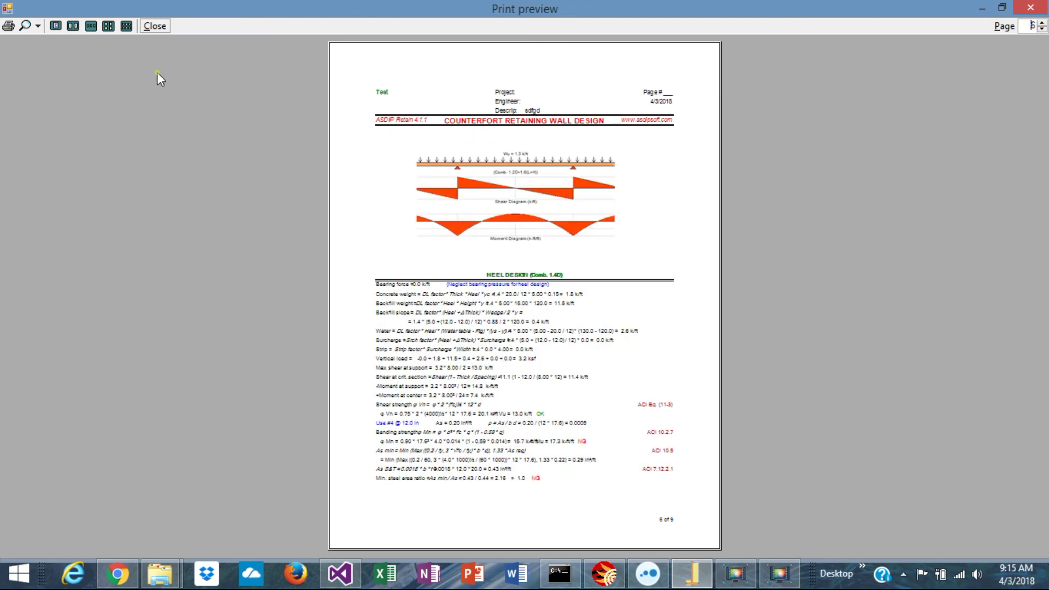
pyautogui.click(126, 25)
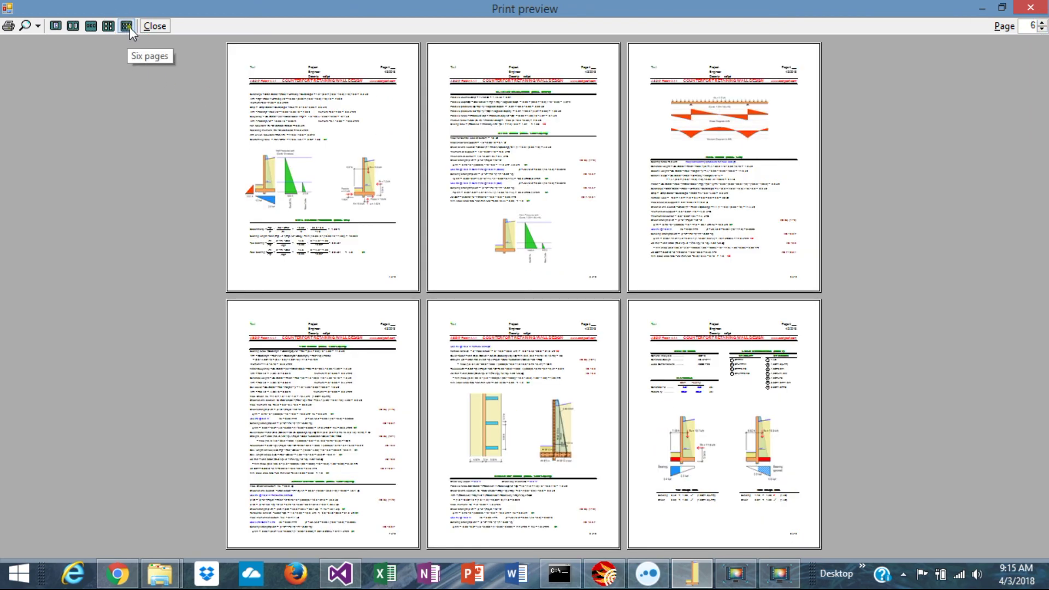
pyautogui.click(1030, 7)
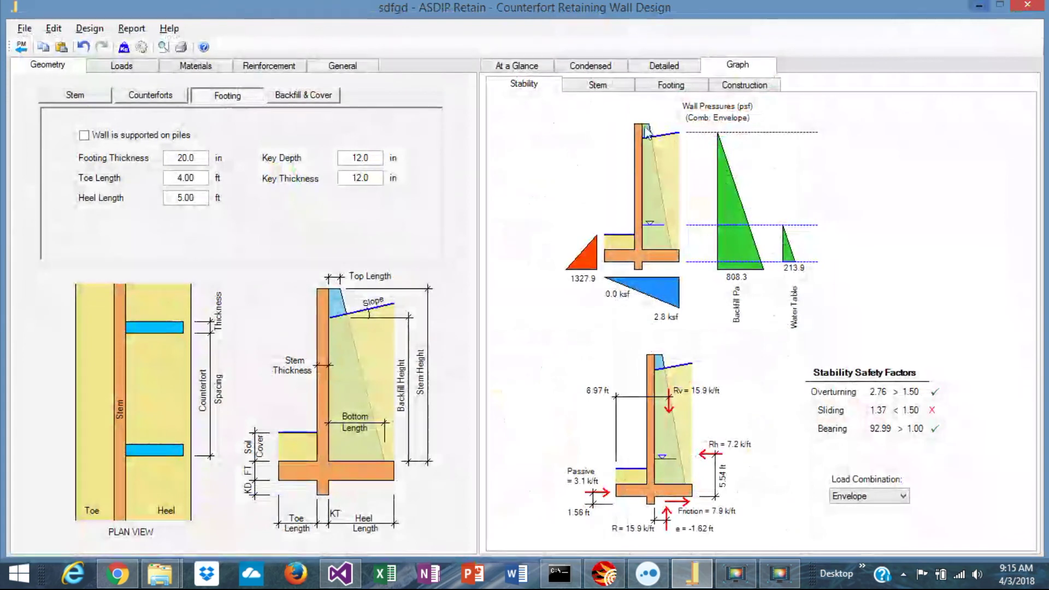